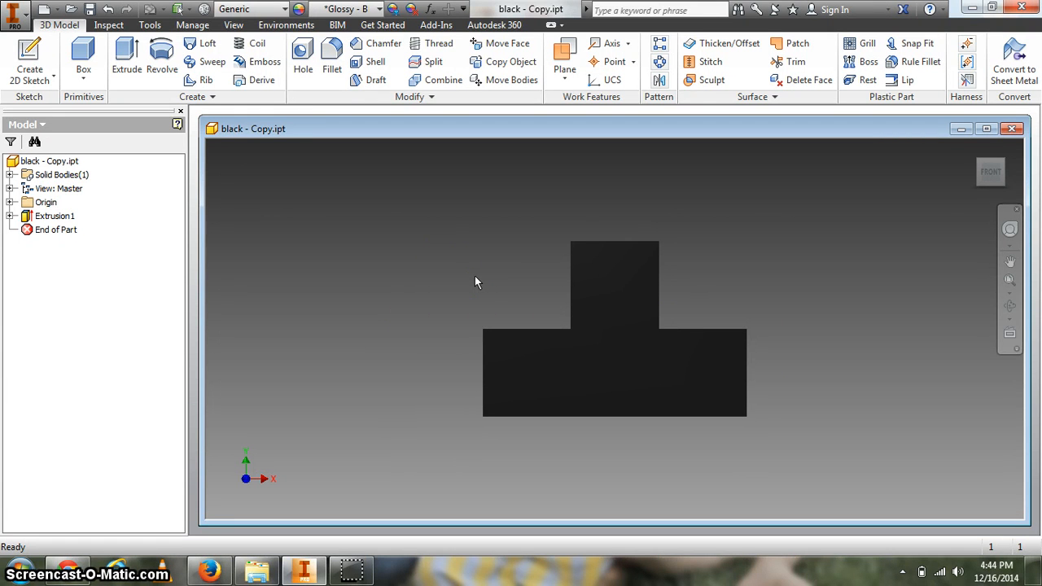
Step: Set the part's physical material to Wood (Maple) in its iProperties and apply the change
{"action": "mouse_move", "coordinate": [978, 162]}
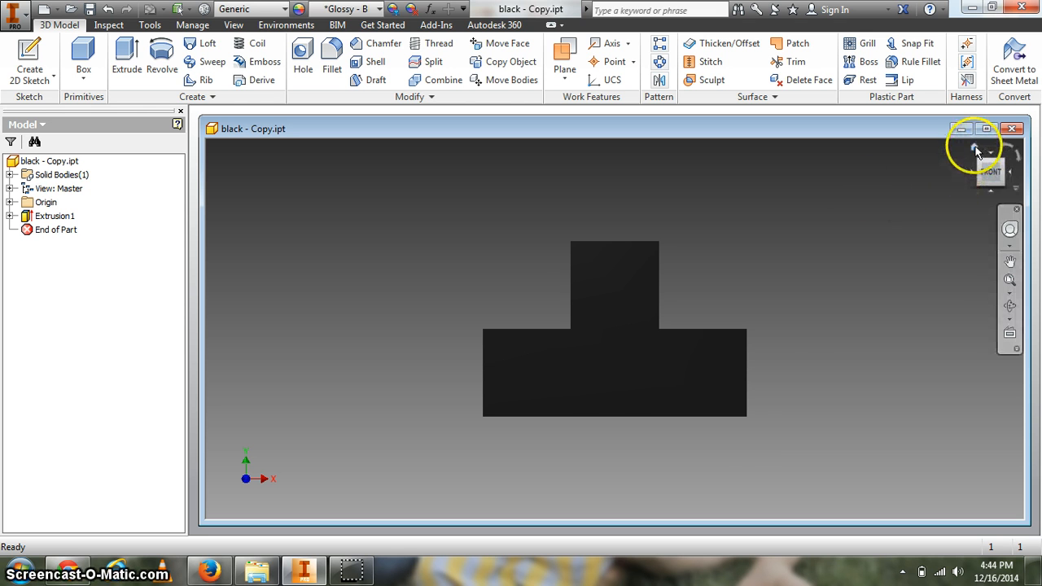
{"action": "left_click", "coordinate": [975, 152]}
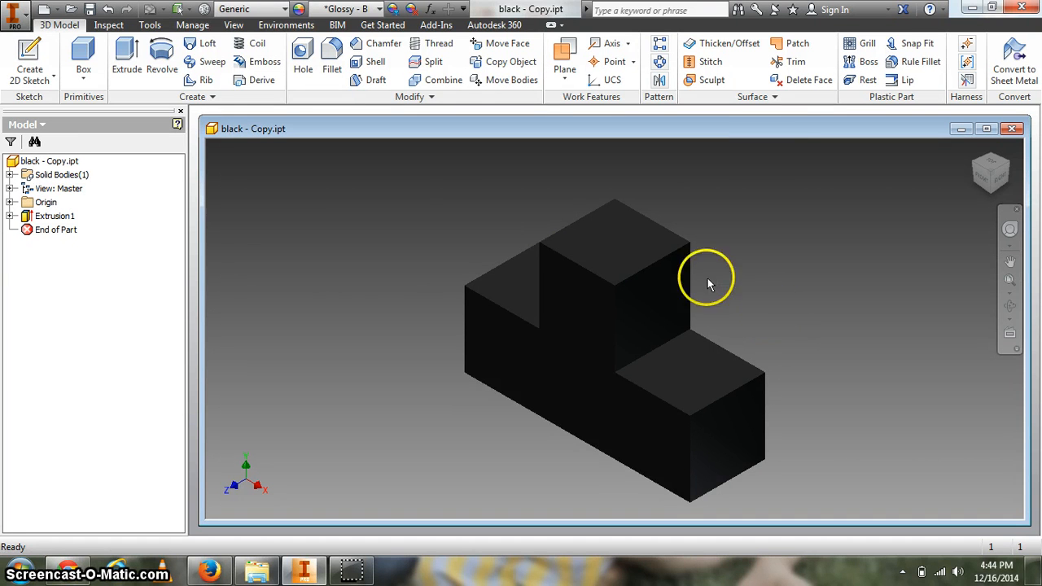
{"action": "left_click", "coordinate": [14, 15]}
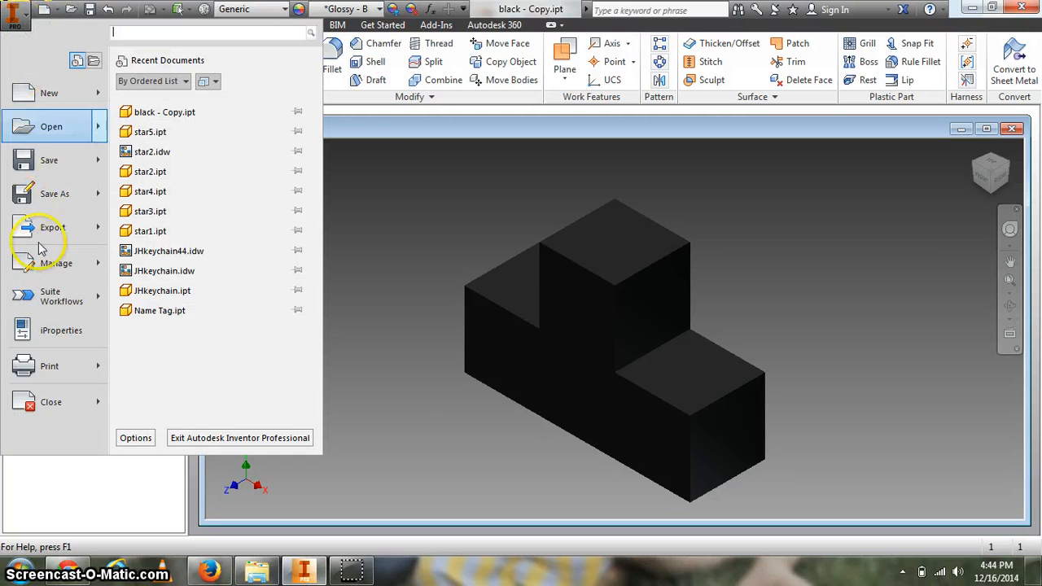
{"action": "left_click", "coordinate": [49, 336]}
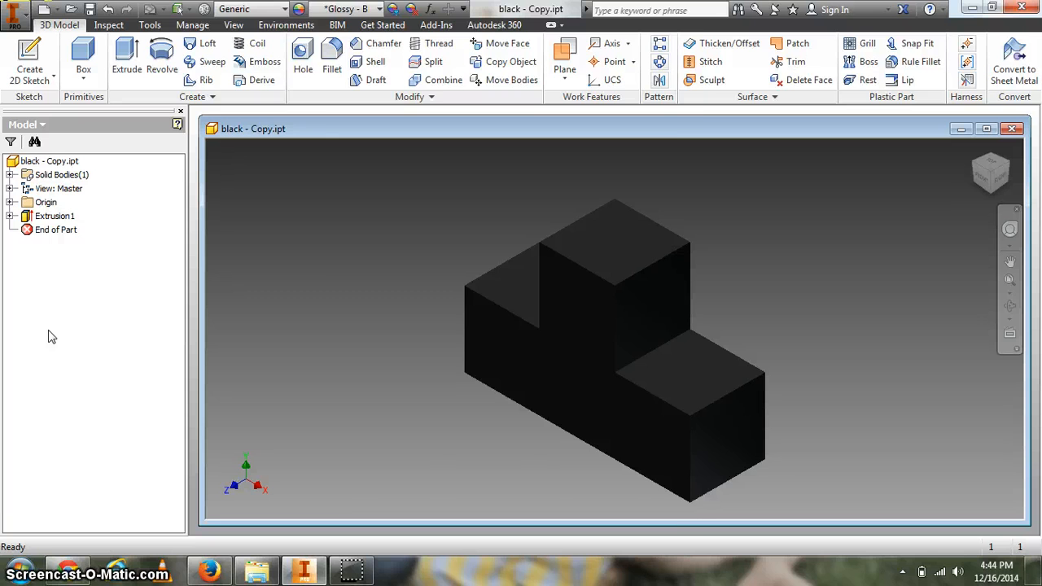
{"action": "left_click", "coordinate": [600, 68]}
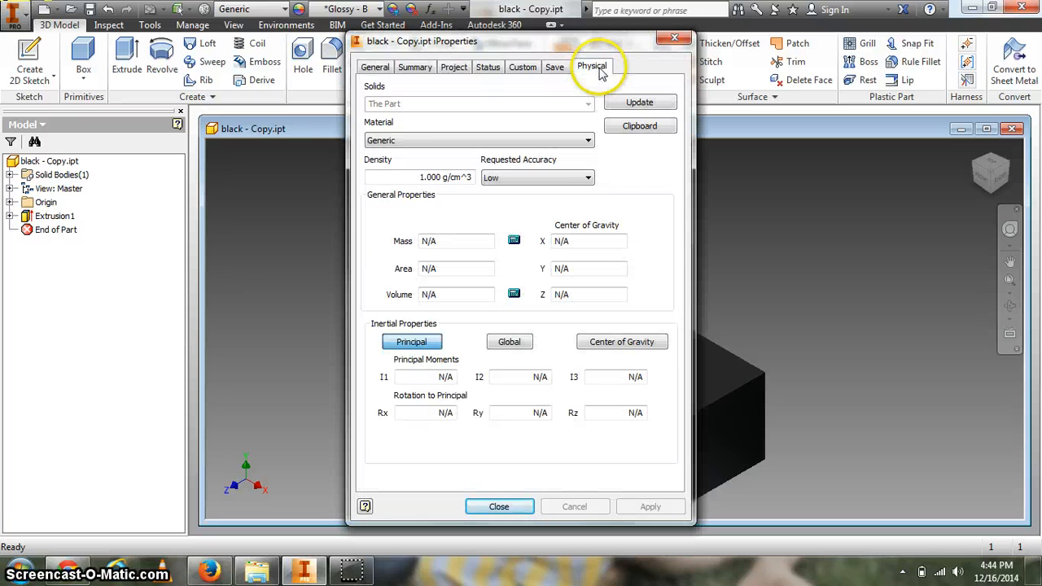
{"action": "left_click", "coordinate": [412, 142]}
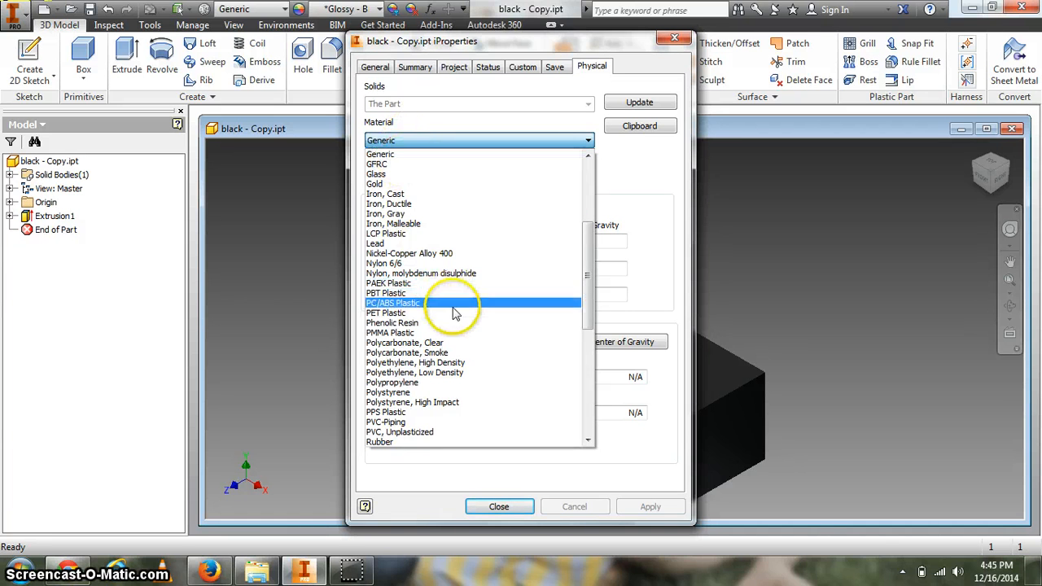
{"action": "scroll", "coordinate": [456, 305], "scroll_direction": "down", "scroll_amount": 6}
{"action": "scroll", "coordinate": [455, 317], "scroll_direction": "down", "scroll_amount": 4}
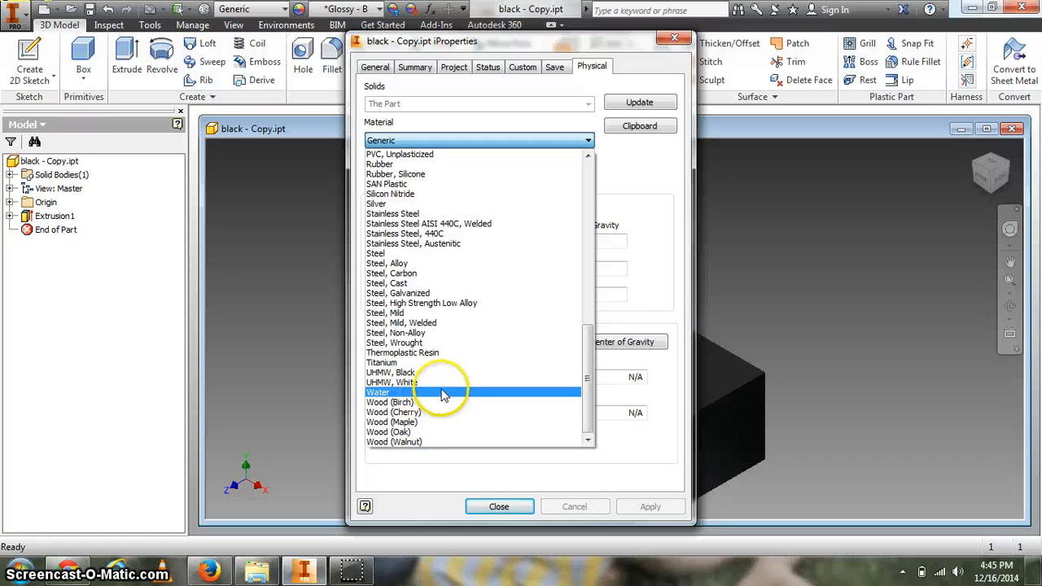
{"action": "left_click", "coordinate": [405, 424]}
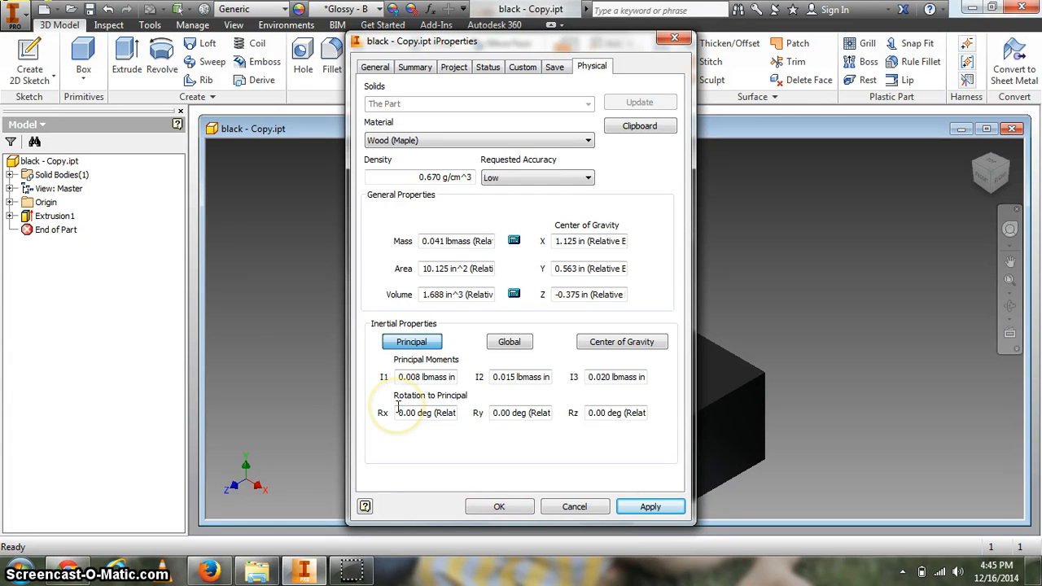
{"action": "left_click", "coordinate": [649, 508]}
{"action": "left_click", "coordinate": [497, 506]}
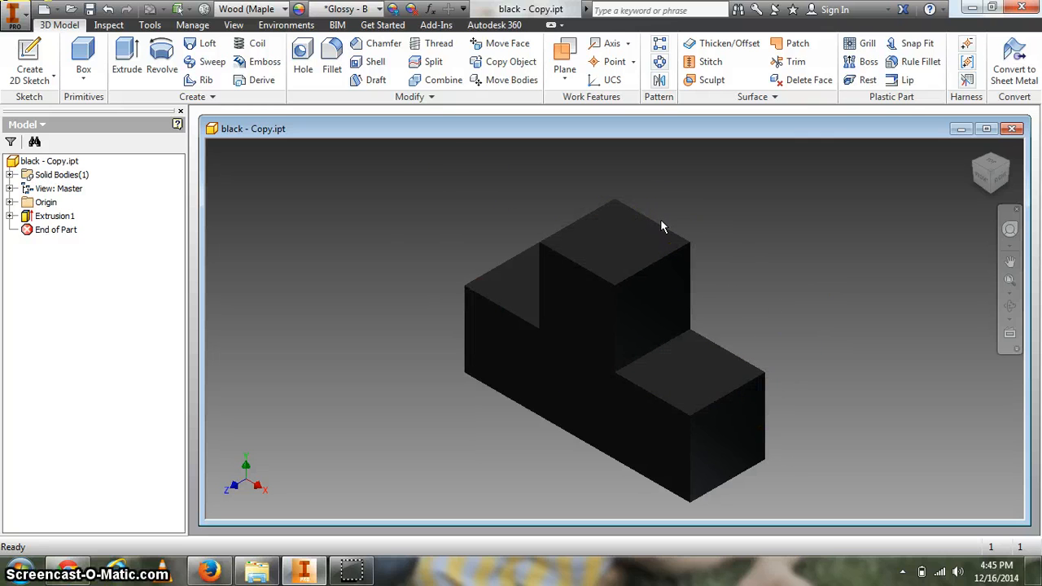
Step: Create a new drawing file for the part
{"action": "left_click", "coordinate": [11, 14]}
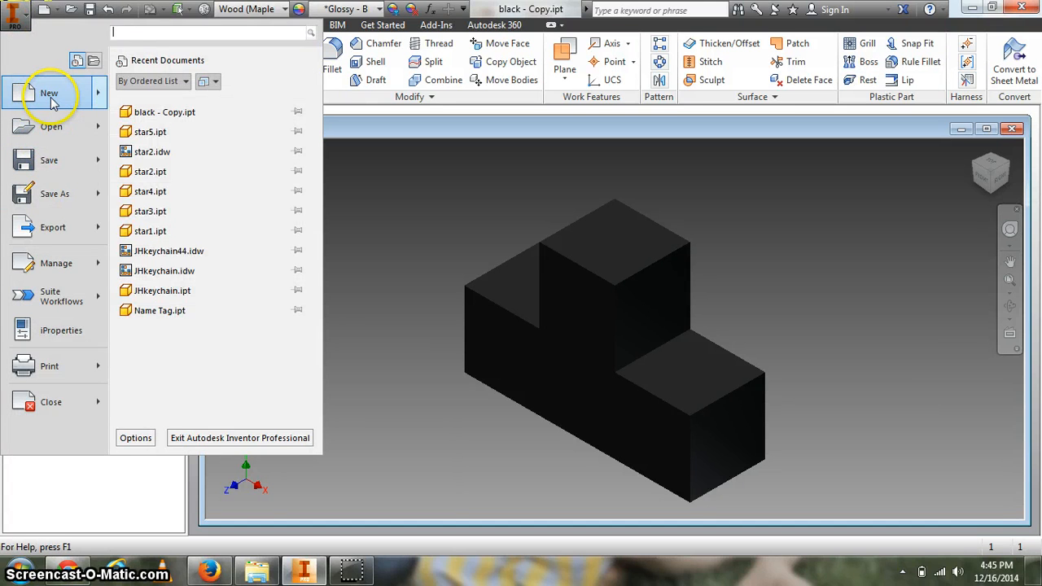
{"action": "mouse_move", "coordinate": [51, 97]}
{"action": "left_click", "coordinate": [164, 178]}
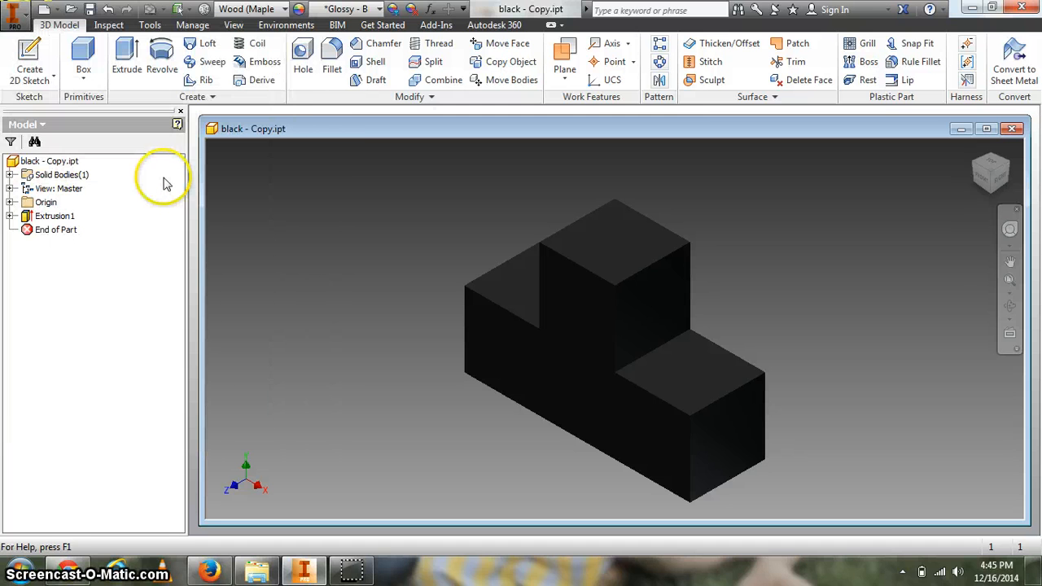
{"action": "left_click", "coordinate": [168, 183]}
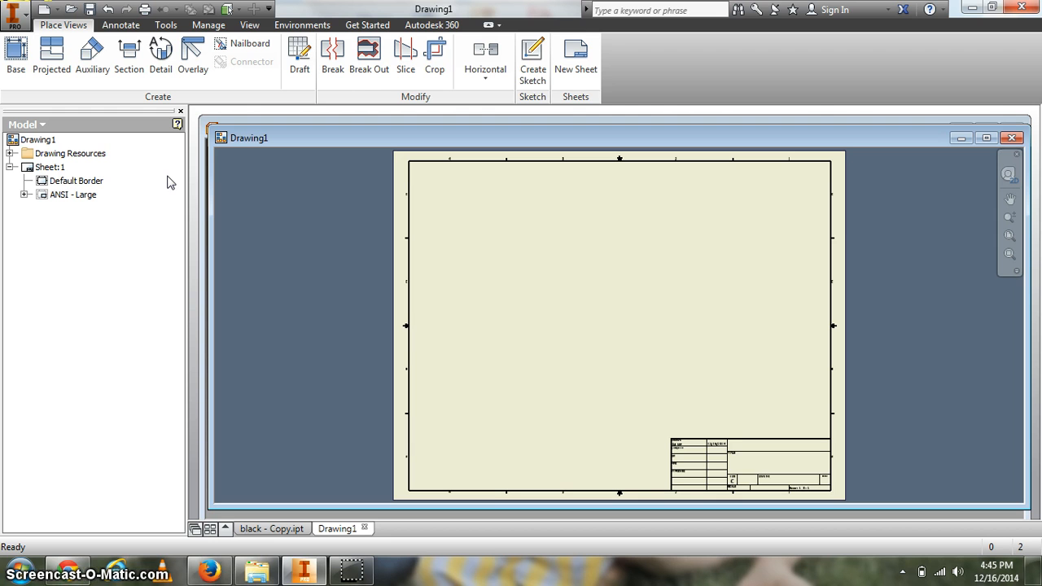
Step: Delete the ANSI - Large title block from the sheet and change the sheet size to A
{"action": "right_click", "coordinate": [71, 200]}
{"action": "left_click", "coordinate": [89, 213]}
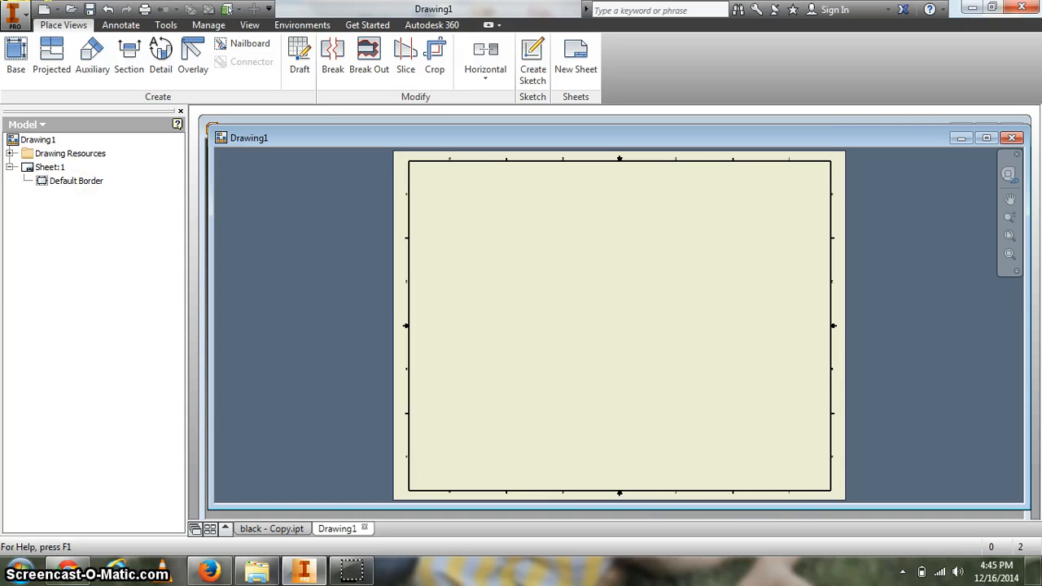
{"action": "right_click", "coordinate": [49, 169]}
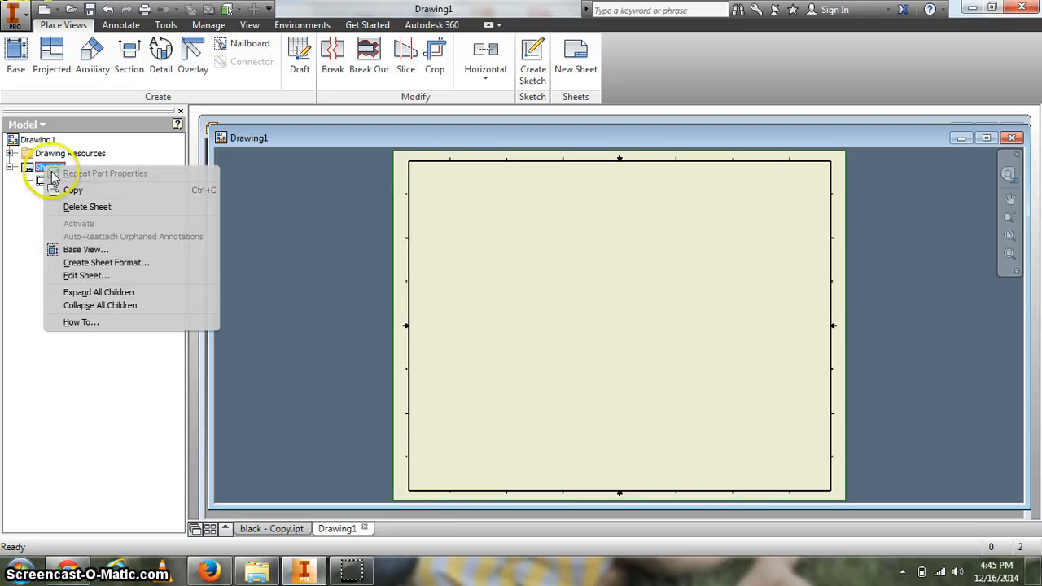
{"action": "left_click", "coordinate": [82, 276]}
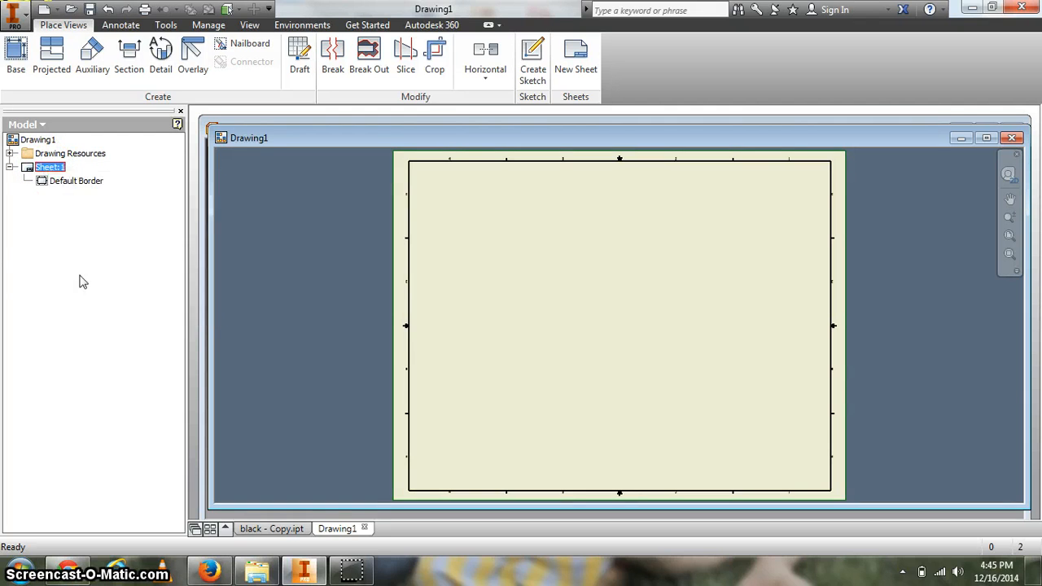
{"action": "left_click", "coordinate": [251, 209]}
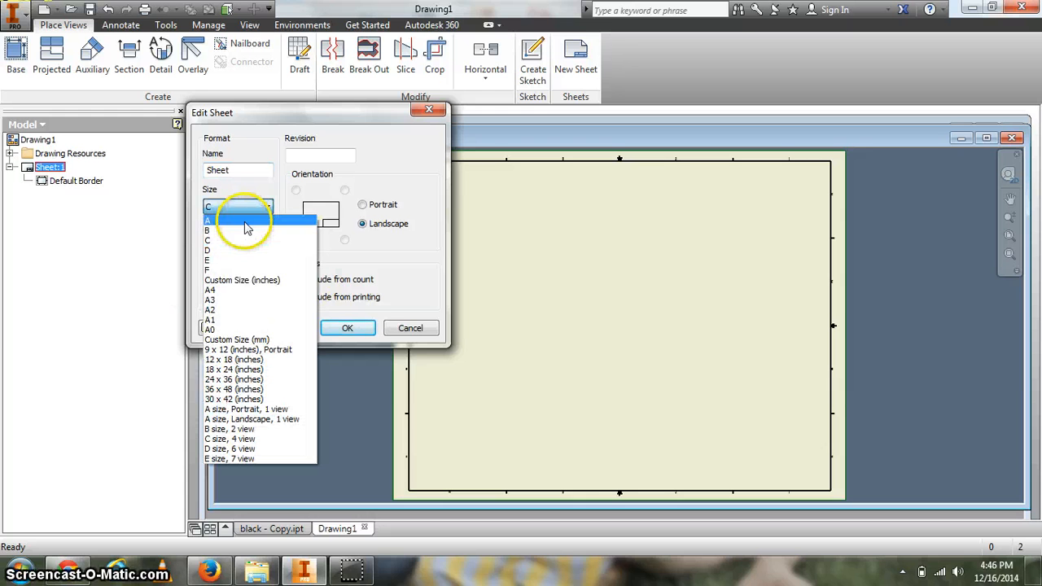
{"action": "left_click", "coordinate": [247, 221]}
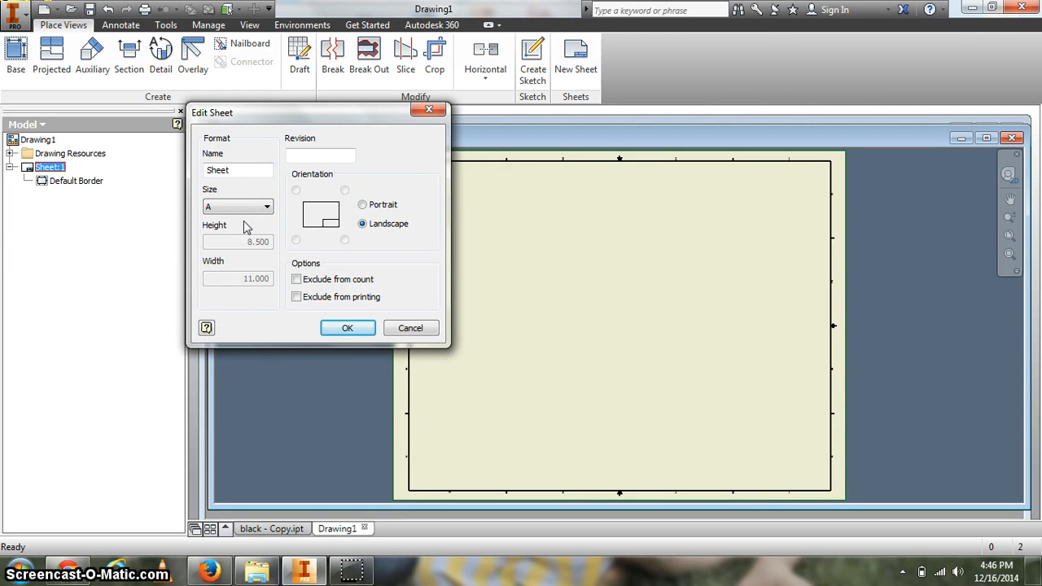
{"action": "left_click", "coordinate": [345, 330]}
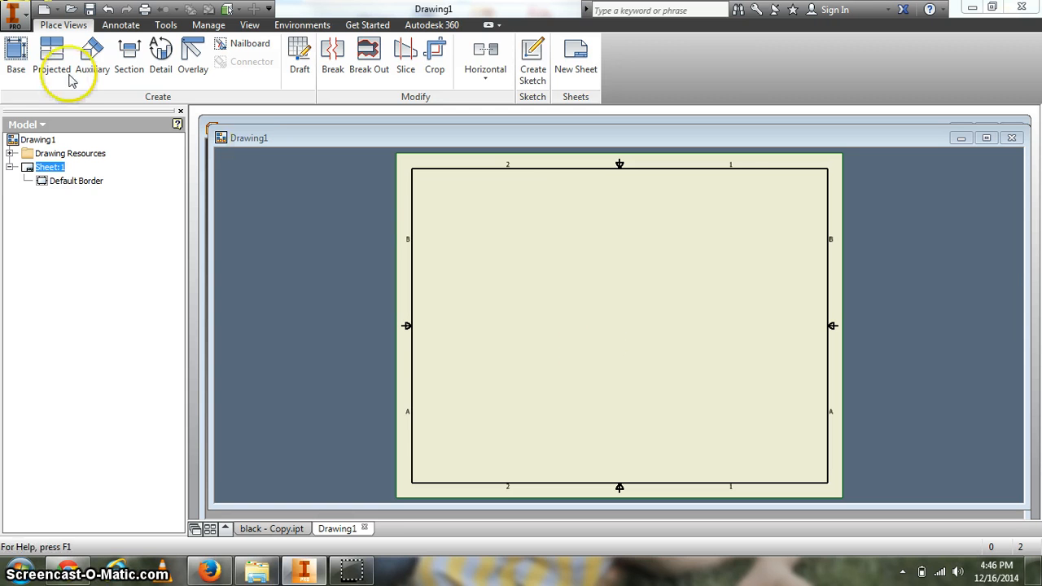
Step: Place a front base view of black - Copy.ipt at 1:1 scale and move it to the sheet's lower-left area
{"action": "left_click", "coordinate": [20, 57]}
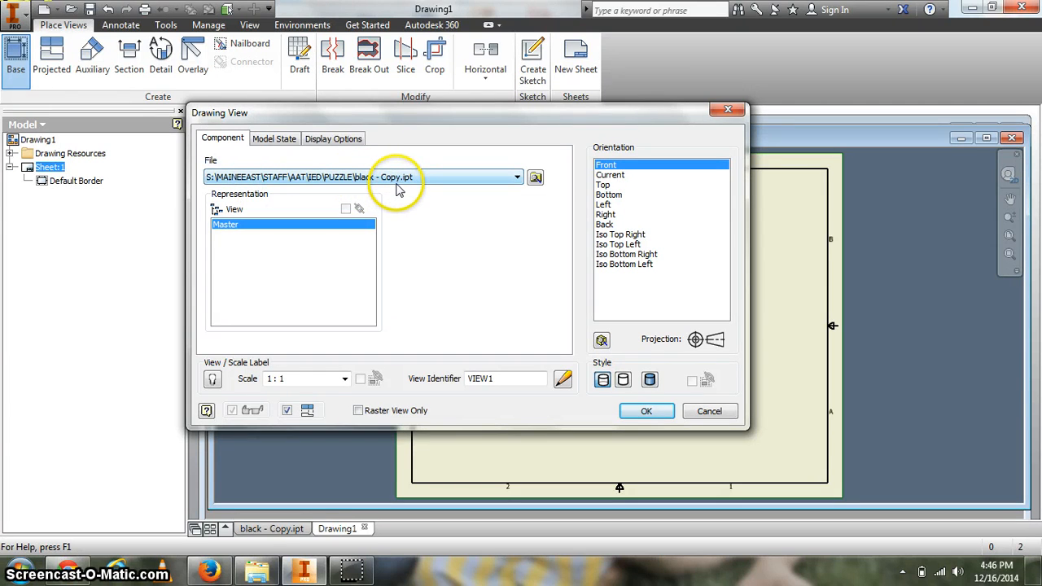
{"action": "left_click", "coordinate": [643, 412]}
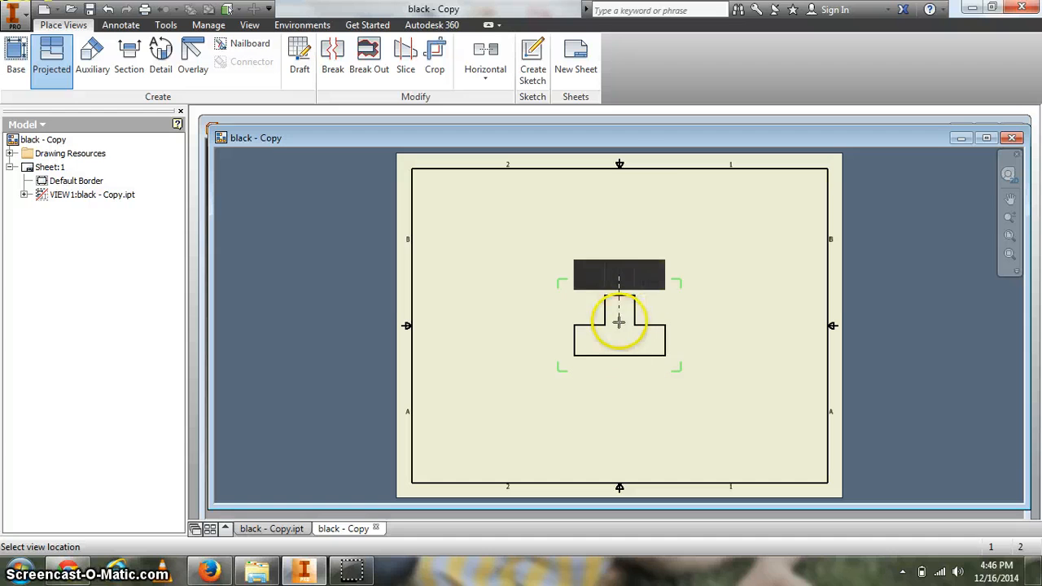
{"action": "right_click", "coordinate": [621, 259]}
{"action": "left_click", "coordinate": [670, 259]}
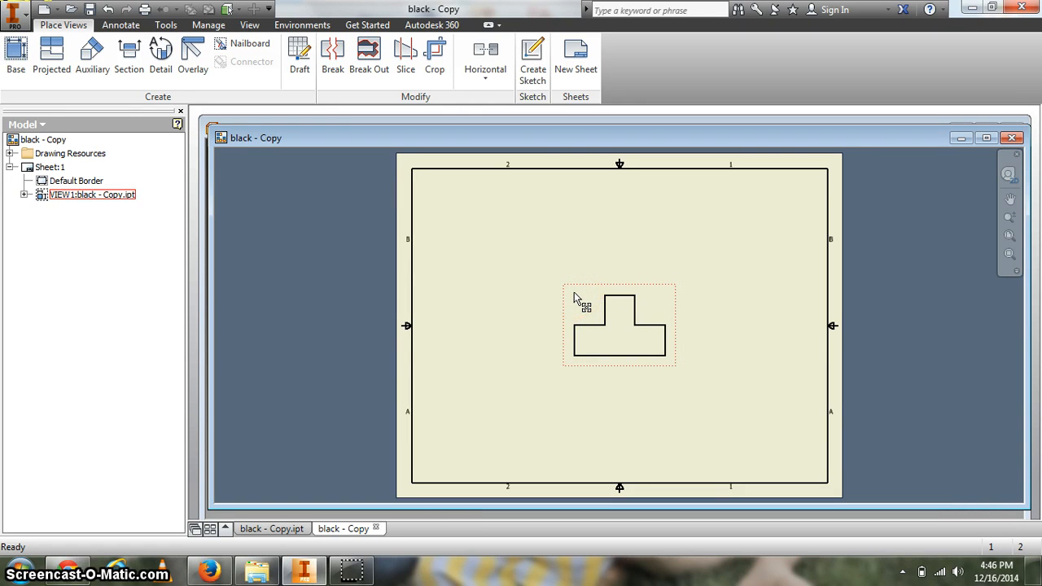
{"action": "mouse_move", "coordinate": [571, 298]}
{"action": "left_mouse_down"}
{"action": "mouse_move", "coordinate": [447, 400]}
{"action": "mouse_move", "coordinate": [454, 378]}
{"action": "left_mouse_up"}
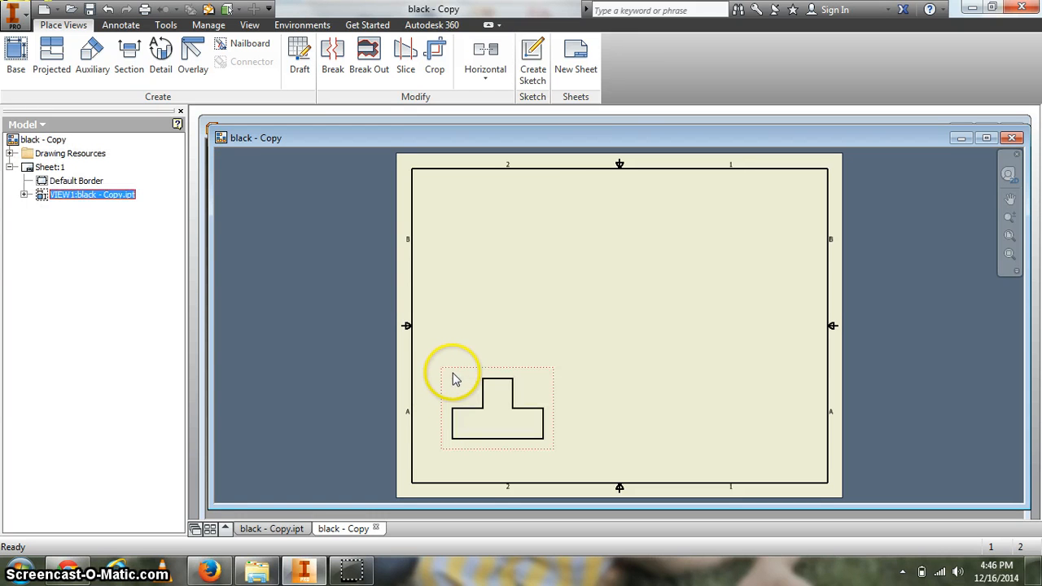
{"action": "left_click", "coordinate": [584, 237]}
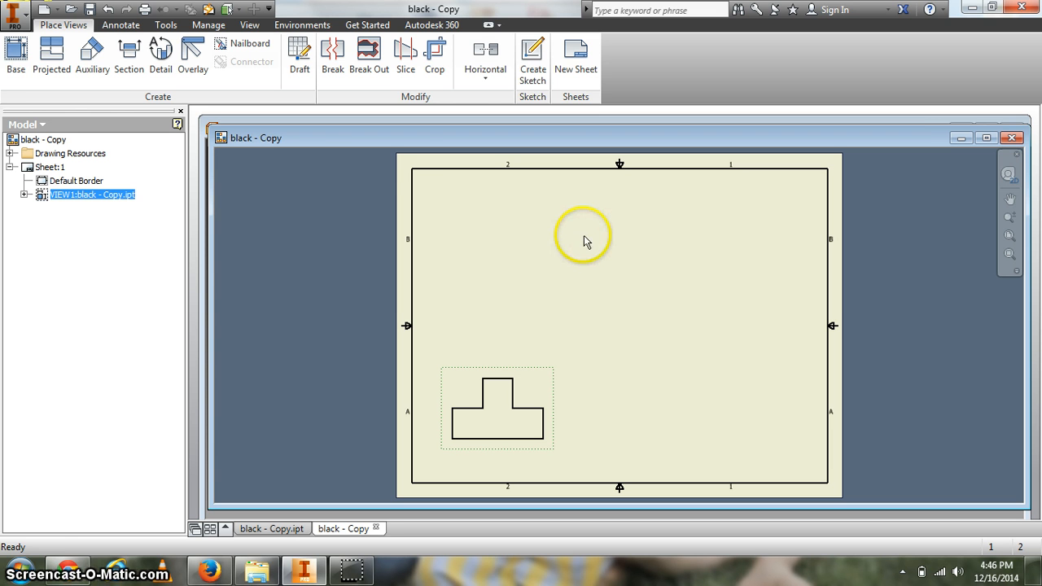
Step: Create projected top, right-side and isometric views from the front view, and shift the front view slightly up the sheet
{"action": "left_click", "coordinate": [52, 57]}
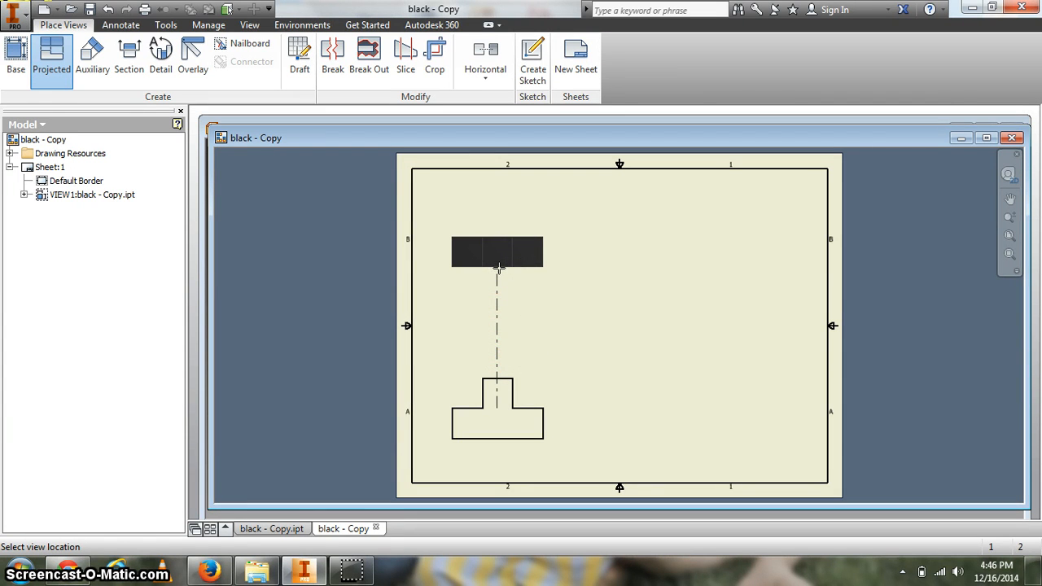
{"action": "left_click", "coordinate": [499, 267]}
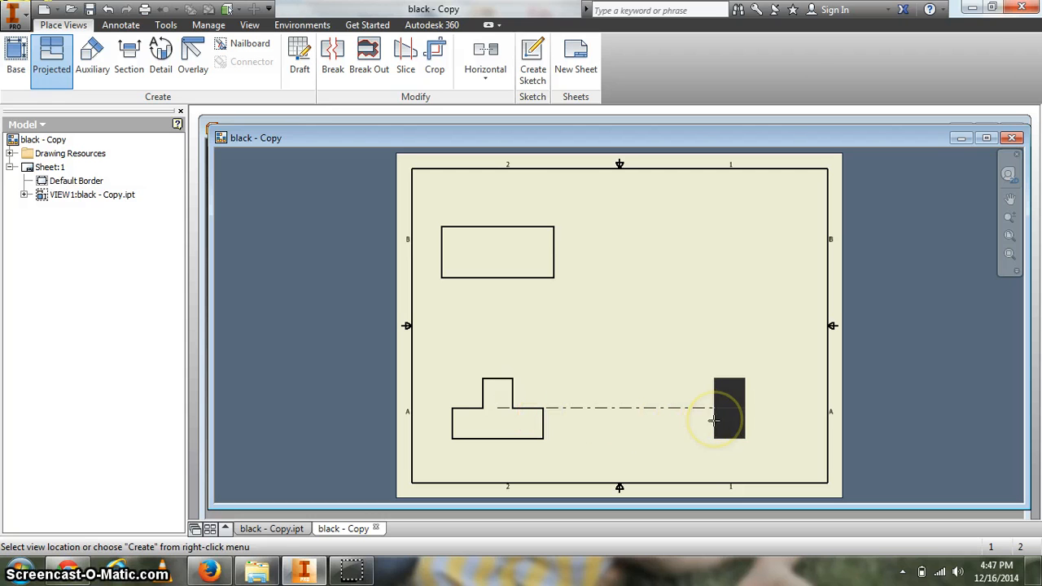
{"action": "left_click", "coordinate": [714, 408]}
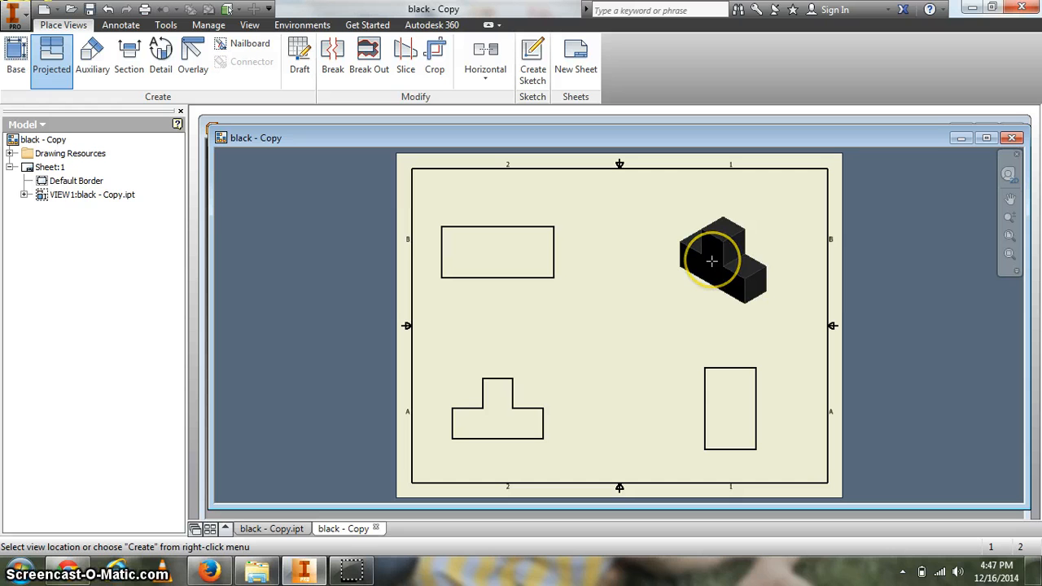
{"action": "left_click", "coordinate": [711, 261]}
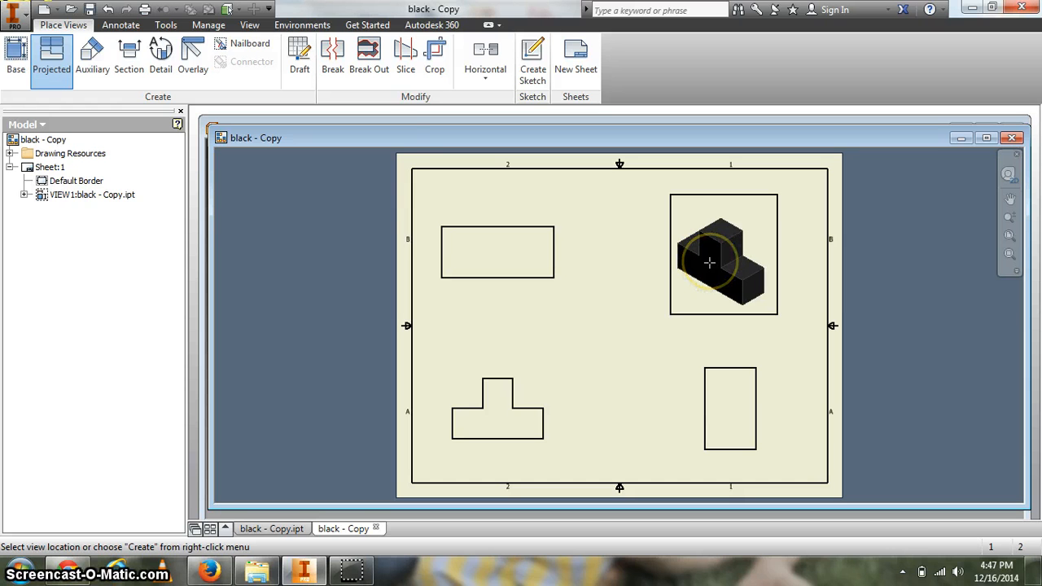
{"action": "right_click", "coordinate": [709, 262]}
{"action": "left_click", "coordinate": [760, 261]}
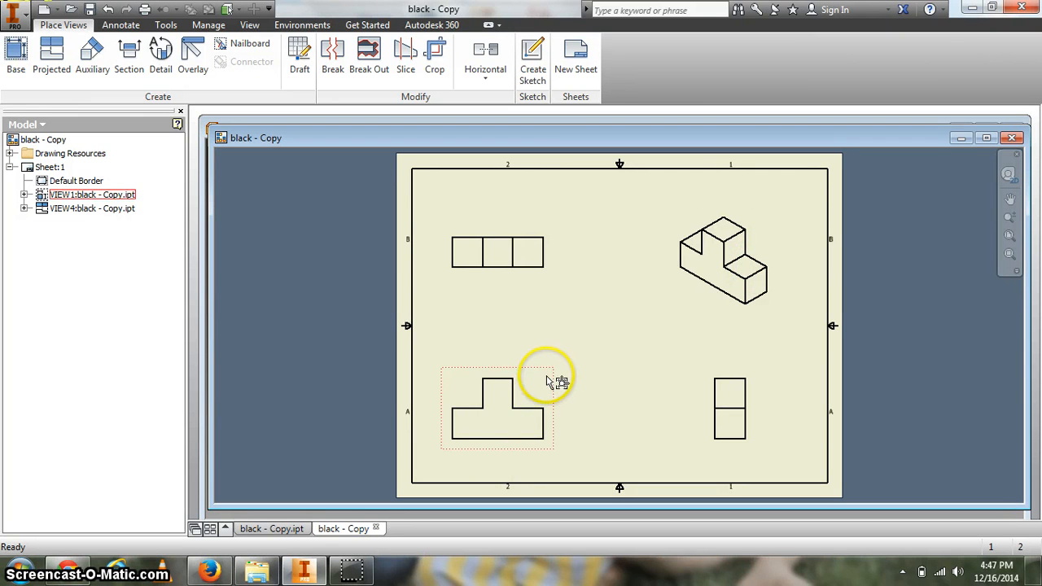
{"action": "left_click_drag", "start_coordinate": [551, 381], "coordinate": [550, 355]}
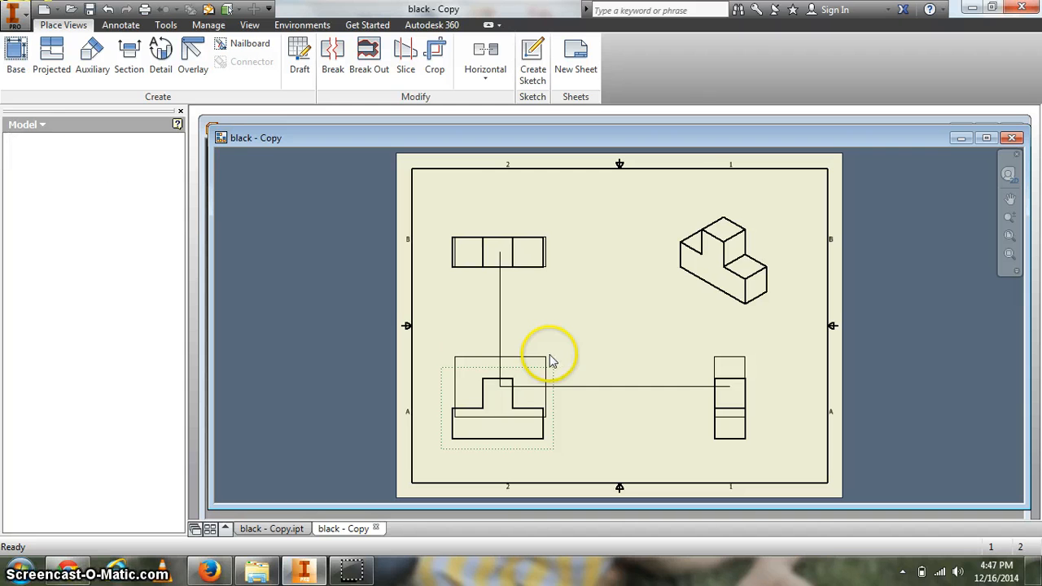
Step: Change the isometric view's display style to shaded
{"action": "left_click", "coordinate": [696, 301]}
{"action": "right_click", "coordinate": [696, 302]}
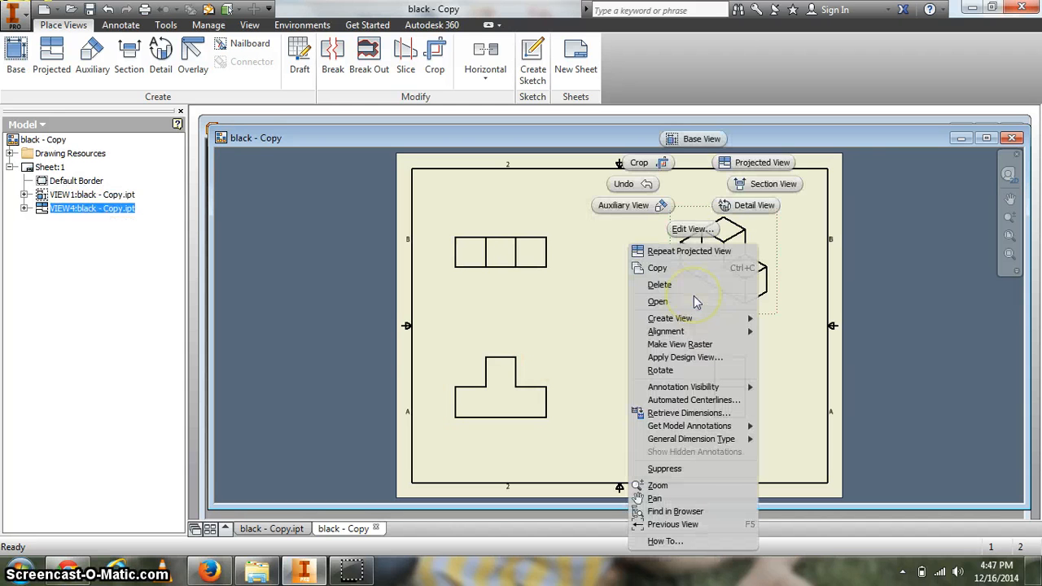
{"action": "left_click", "coordinate": [686, 233]}
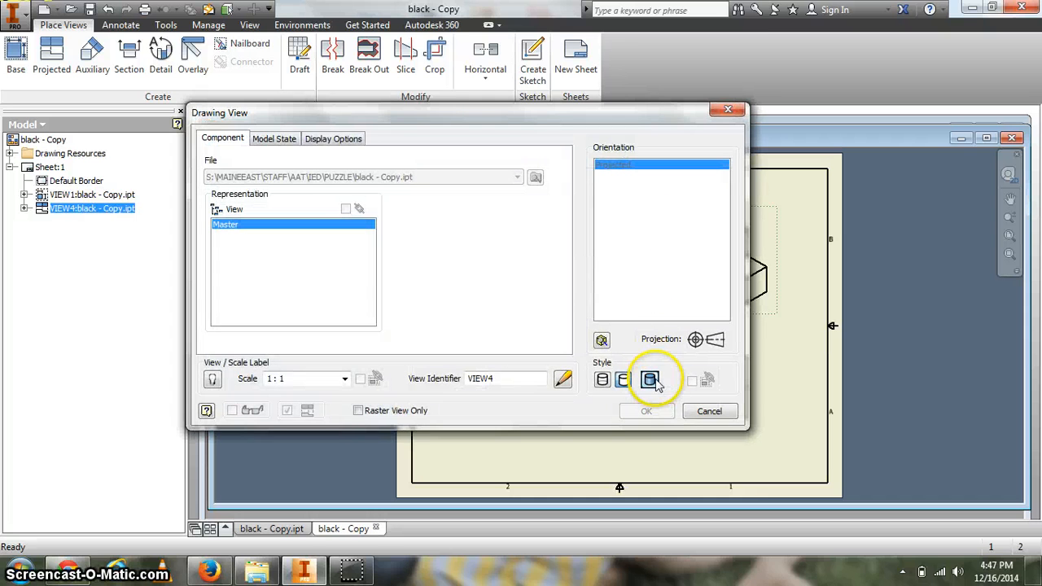
{"action": "left_click", "coordinate": [650, 380]}
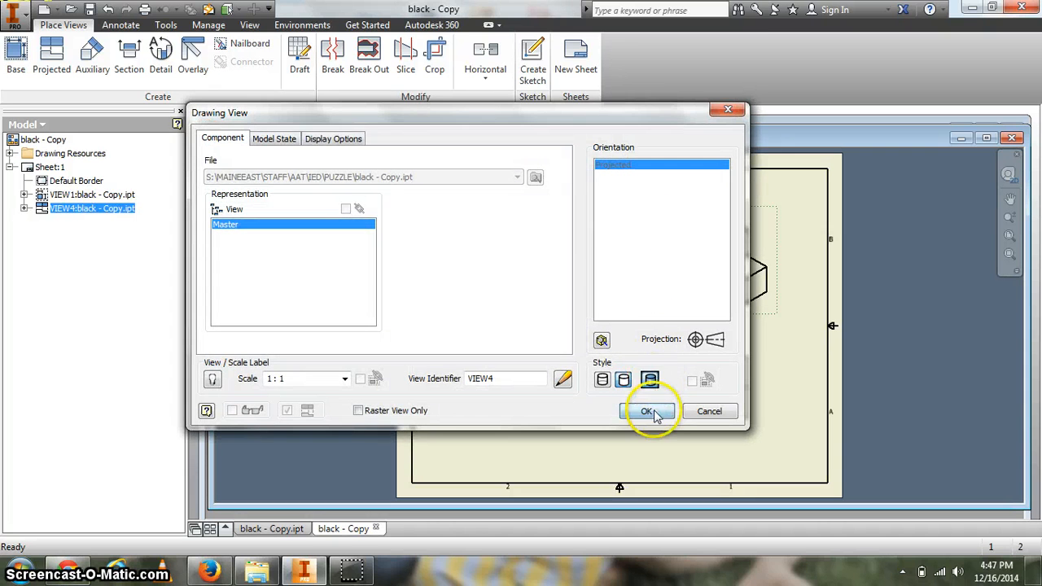
{"action": "left_click", "coordinate": [651, 412]}
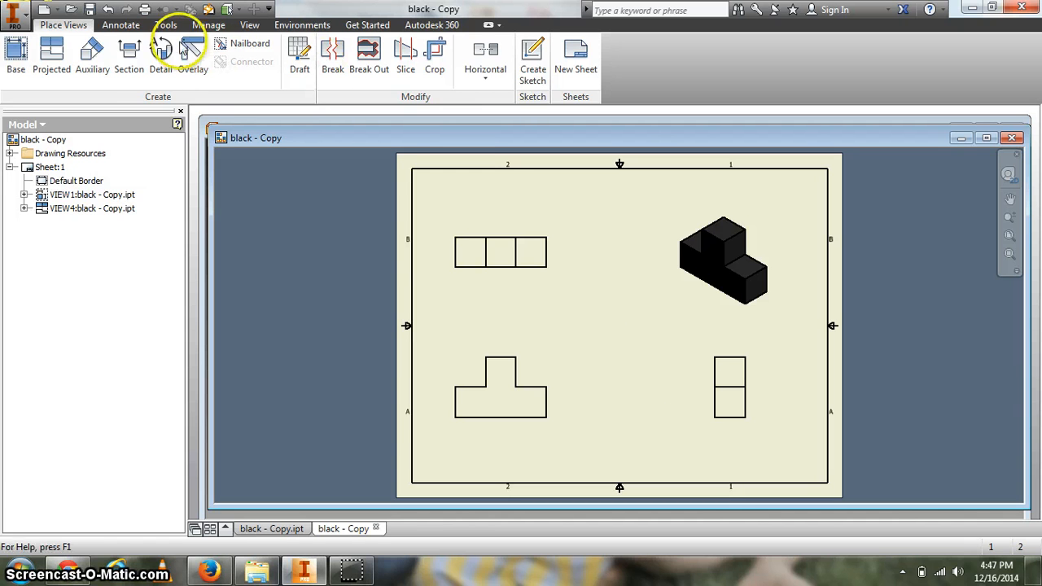
Step: Insert a parts list for black - Copy.ipt in the lower-right corner of the sheet border
{"action": "left_click", "coordinate": [130, 25]}
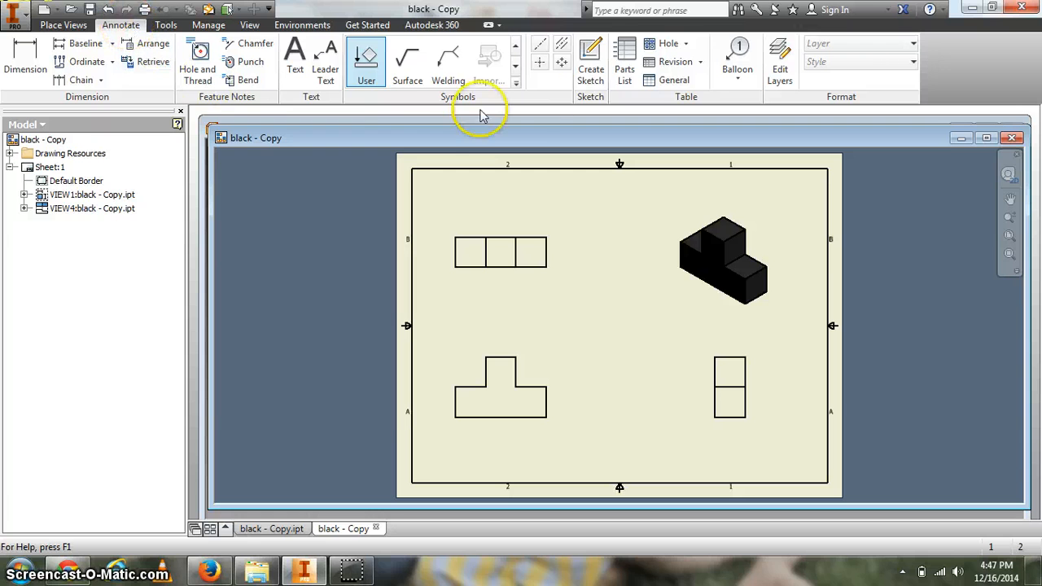
{"action": "left_click", "coordinate": [627, 53]}
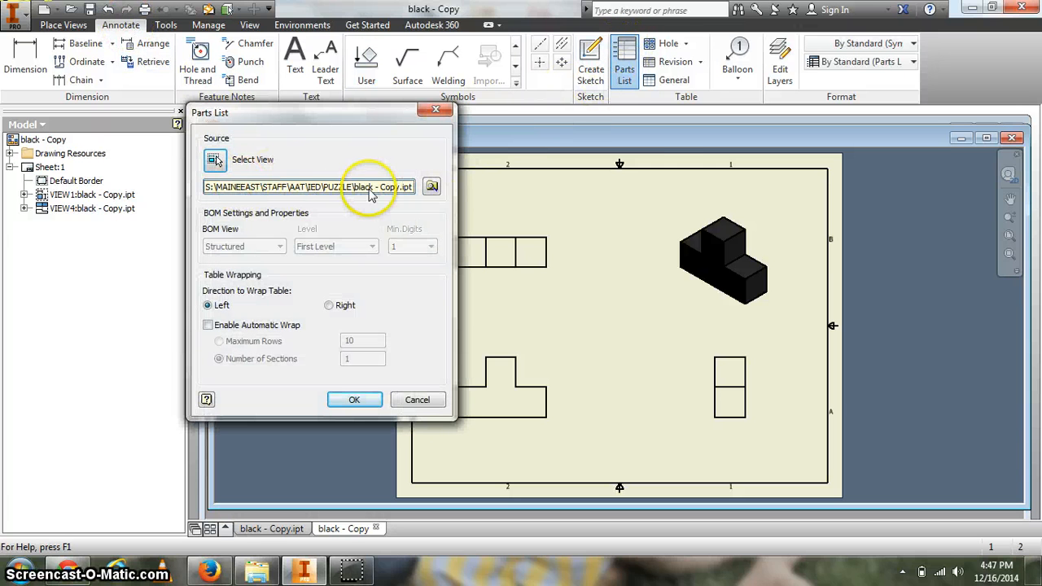
{"action": "left_click", "coordinate": [352, 398]}
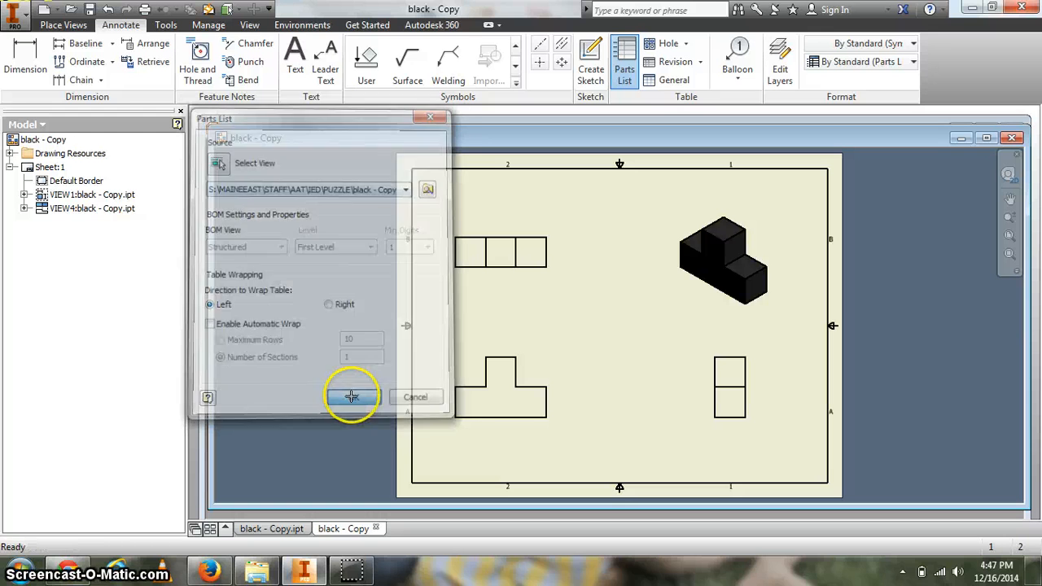
{"action": "left_click", "coordinate": [828, 456]}
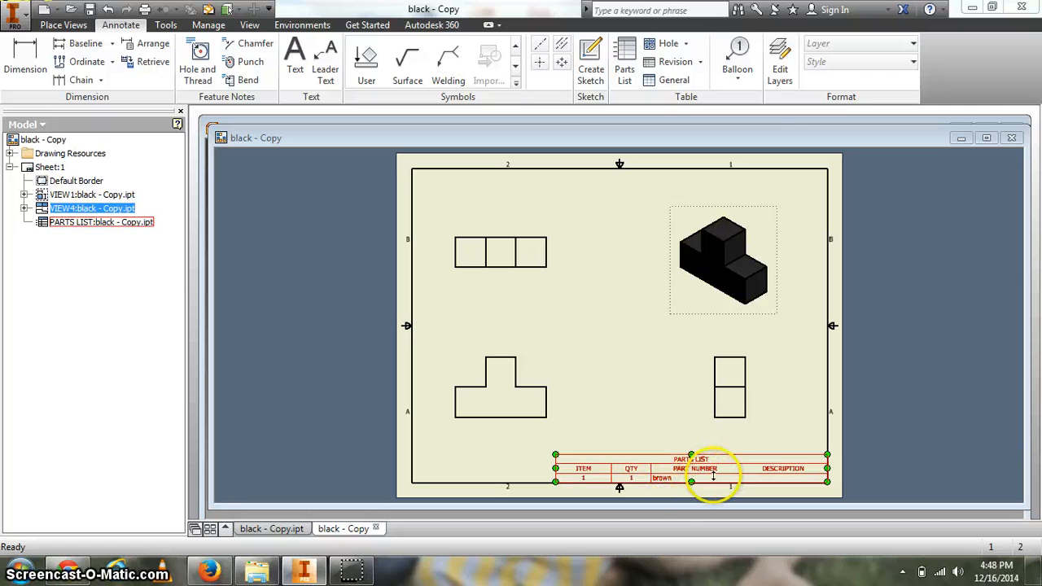
Step: Edit the parts list and remove its ITEM, QTY, PART NUMBER and DESCRIPTION columns
{"action": "right_click", "coordinate": [716, 466]}
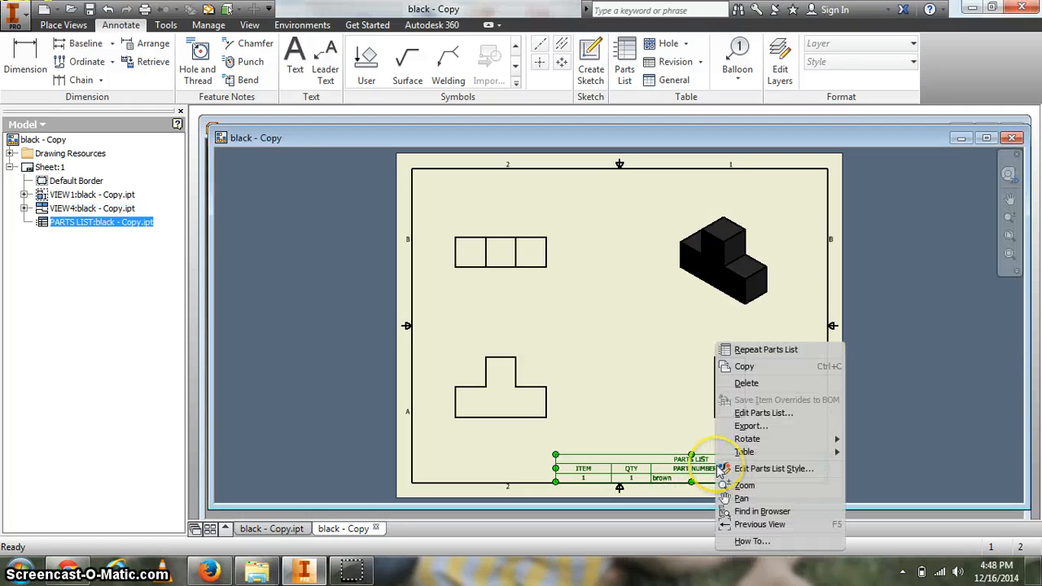
{"action": "left_click", "coordinate": [741, 413]}
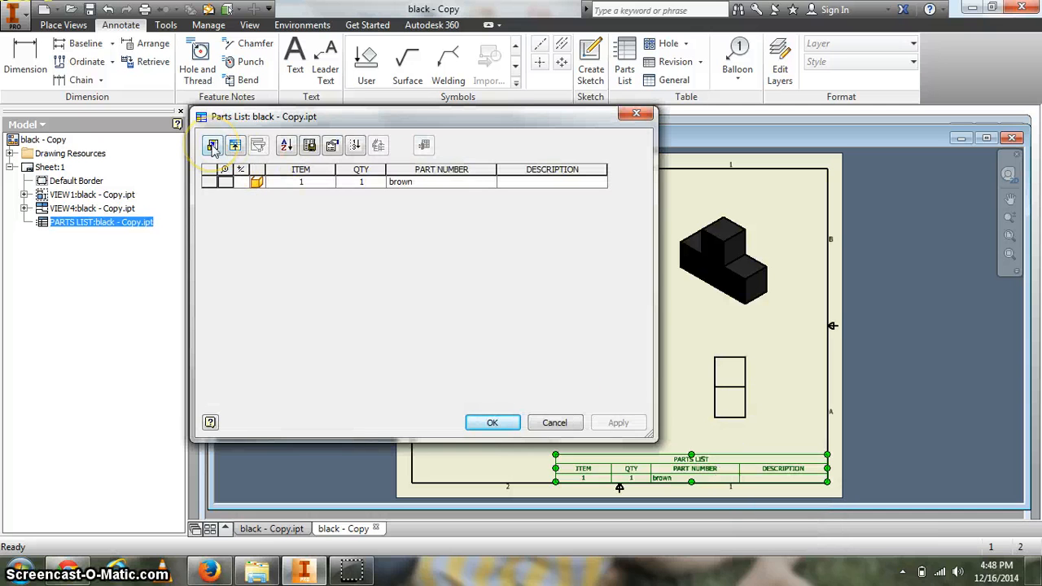
{"action": "left_click", "coordinate": [214, 147]}
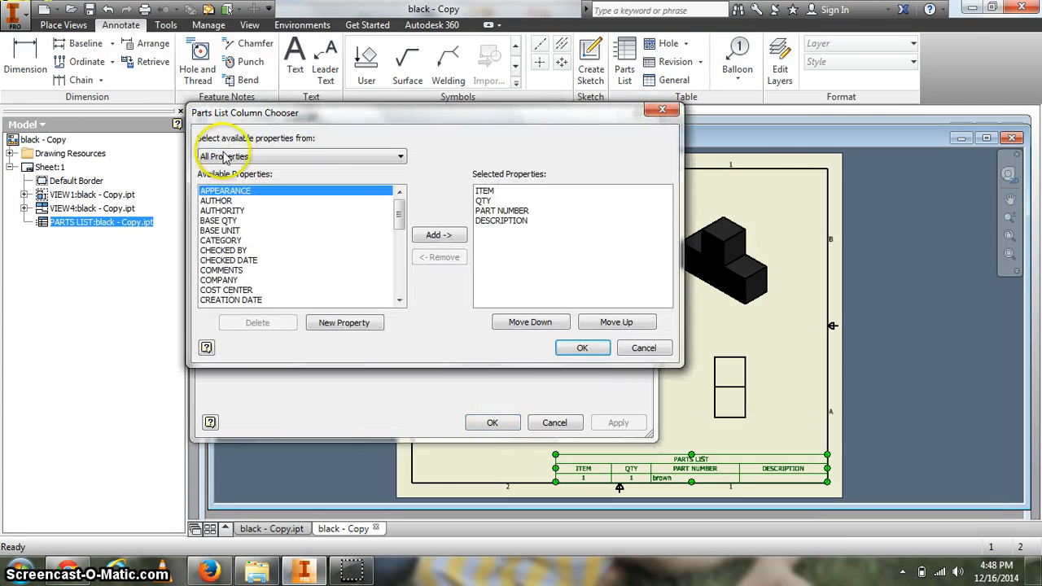
{"action": "left_click", "coordinate": [486, 192]}
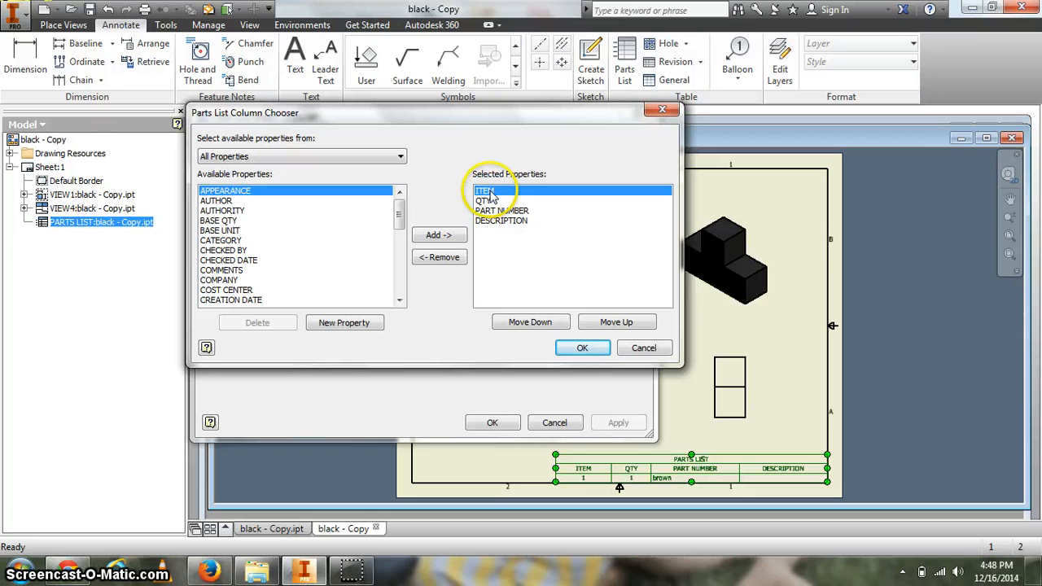
{"action": "left_click", "coordinate": [457, 257]}
{"action": "left_click", "coordinate": [440, 257]}
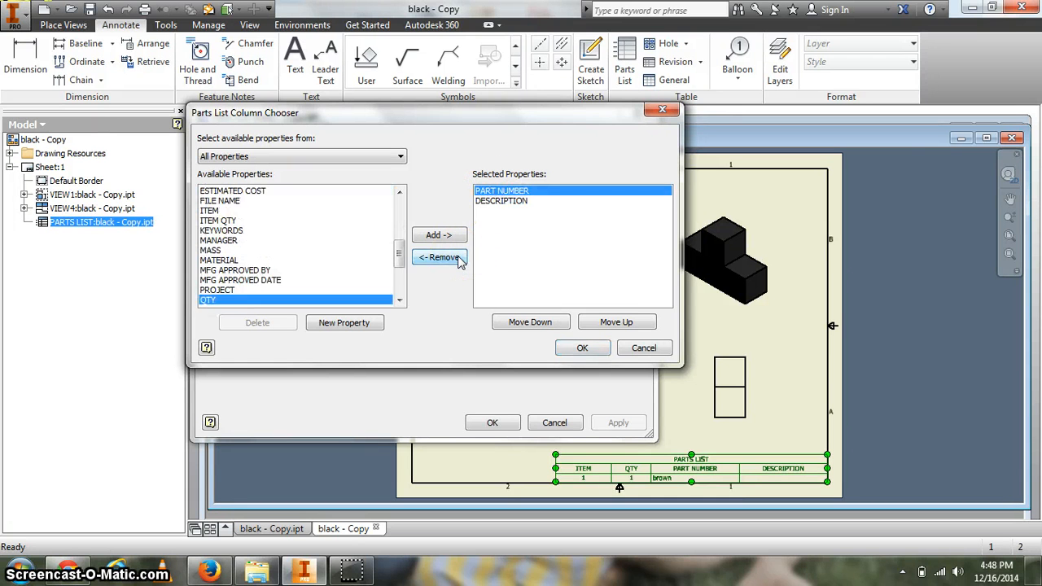
{"action": "left_click", "coordinate": [439, 258]}
{"action": "left_click", "coordinate": [440, 258]}
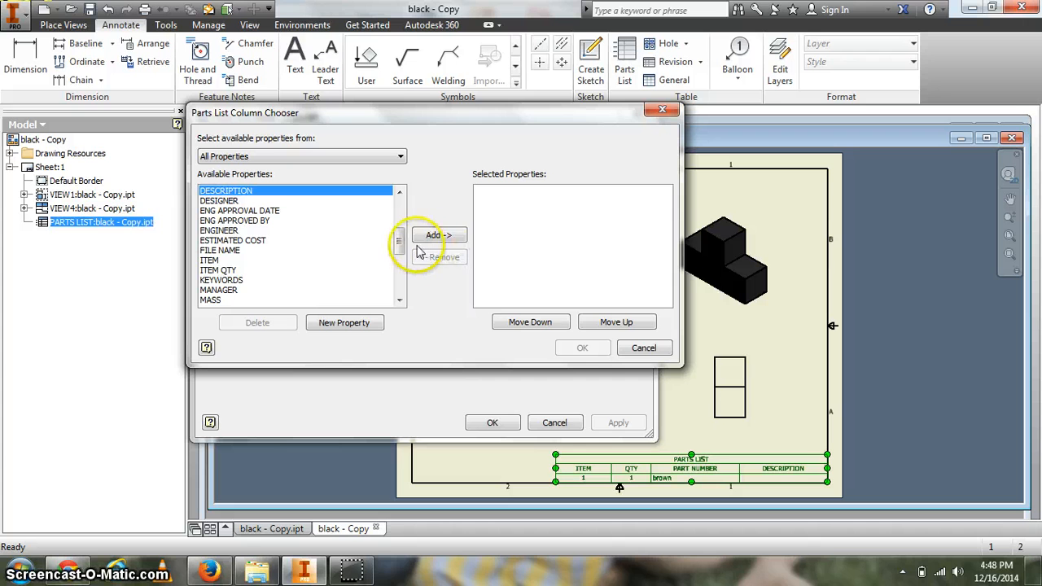
Step: Add the DESIGNER, FILE NAME, MATERIAL, MASS and VOLUME properties as parts list columns, in that order
{"action": "left_click", "coordinate": [218, 201]}
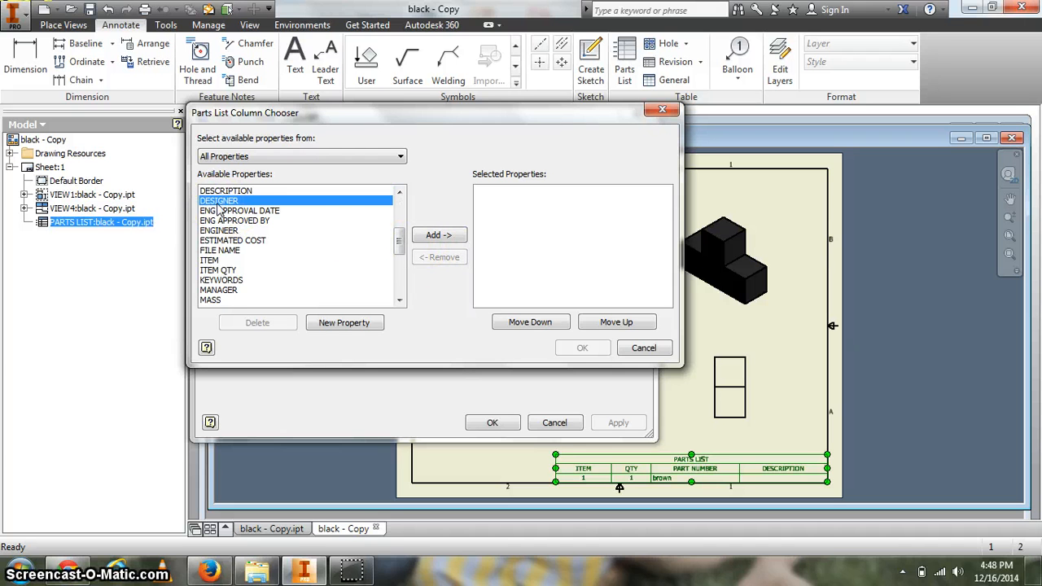
{"action": "left_click", "coordinate": [438, 238]}
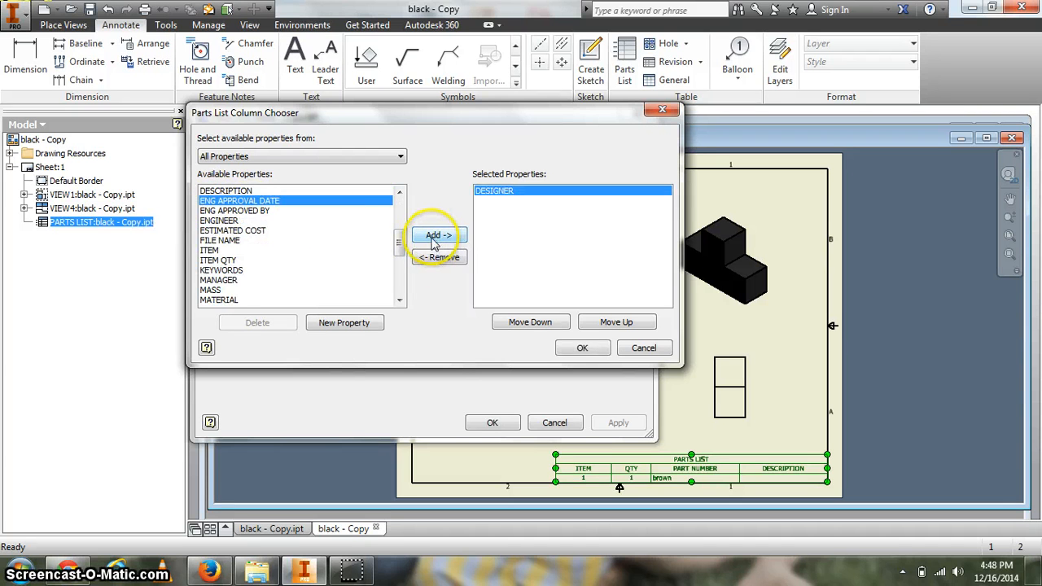
{"action": "left_click", "coordinate": [223, 241]}
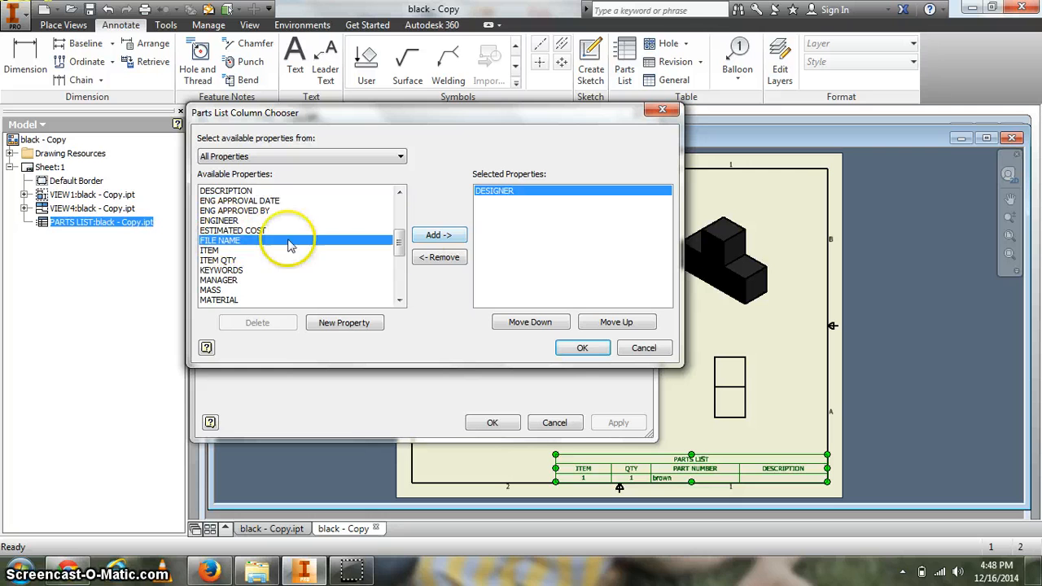
{"action": "left_click", "coordinate": [435, 239]}
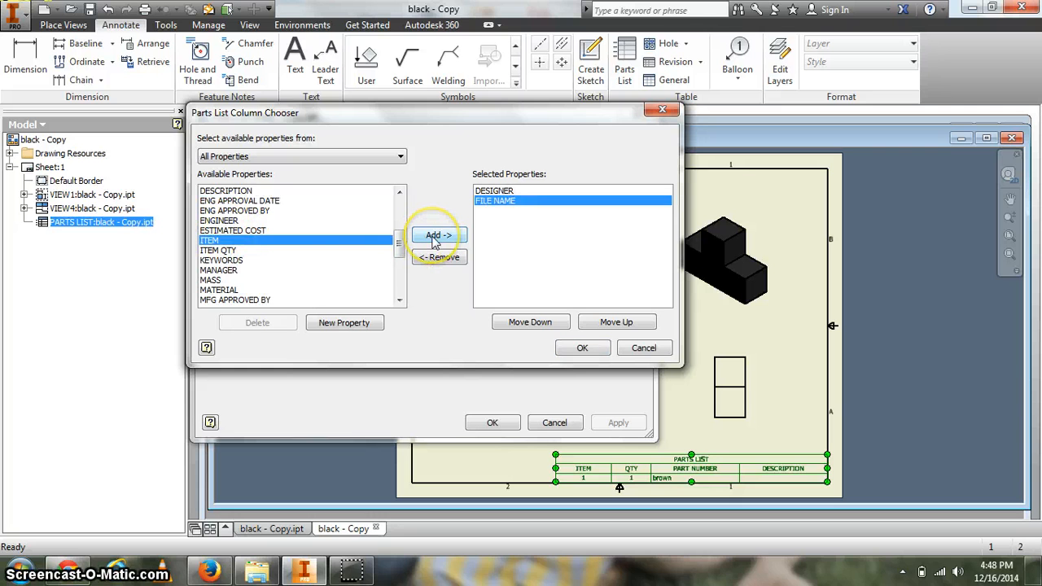
{"action": "left_click", "coordinate": [220, 290]}
{"action": "left_click", "coordinate": [433, 237]}
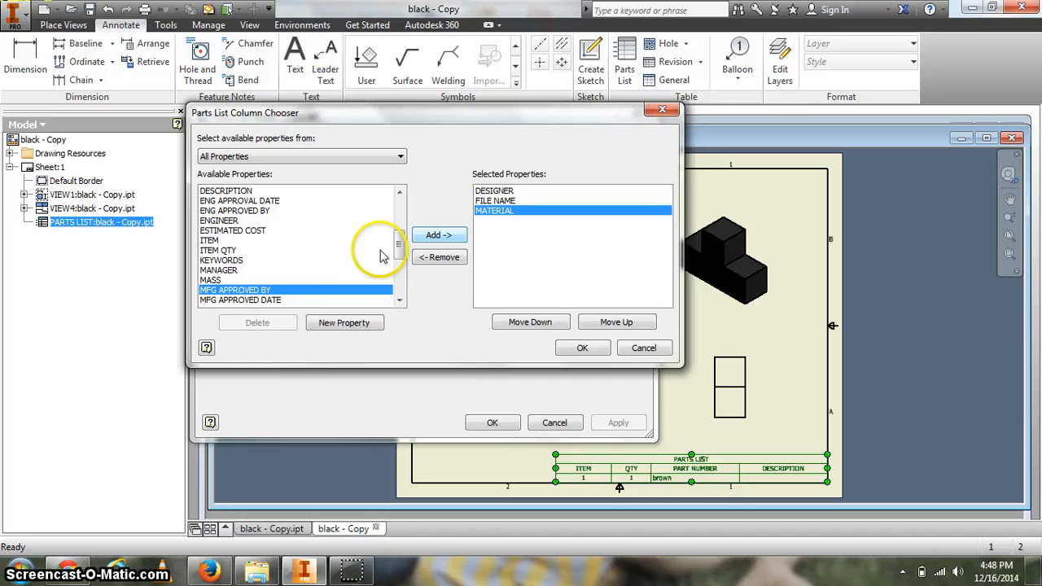
{"action": "left_click", "coordinate": [213, 280]}
{"action": "left_click", "coordinate": [424, 237]}
{"action": "left_click_drag", "start_coordinate": [399, 244], "coordinate": [398, 282]}
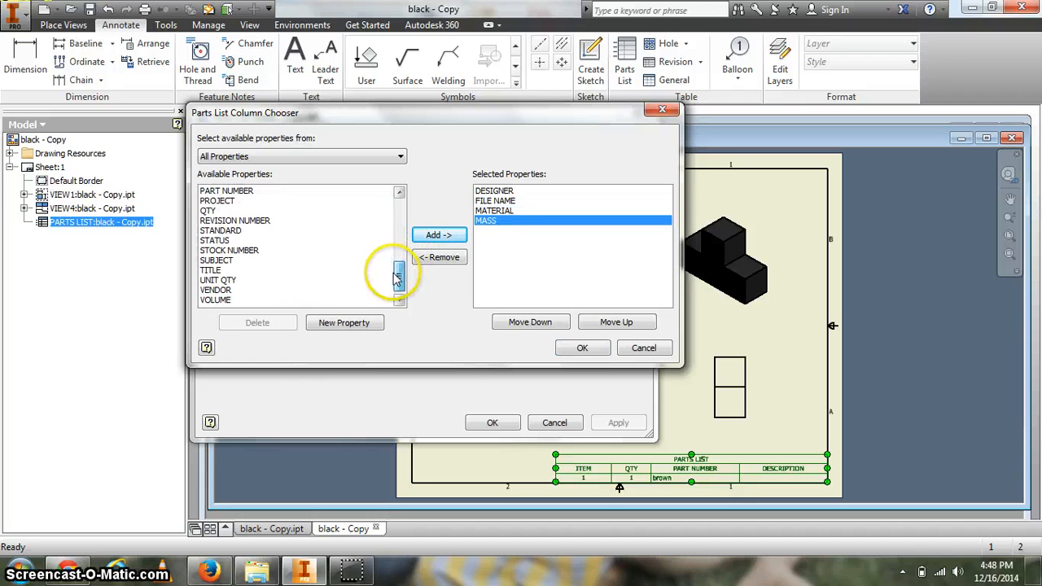
{"action": "left_click", "coordinate": [219, 300]}
{"action": "left_click", "coordinate": [434, 237]}
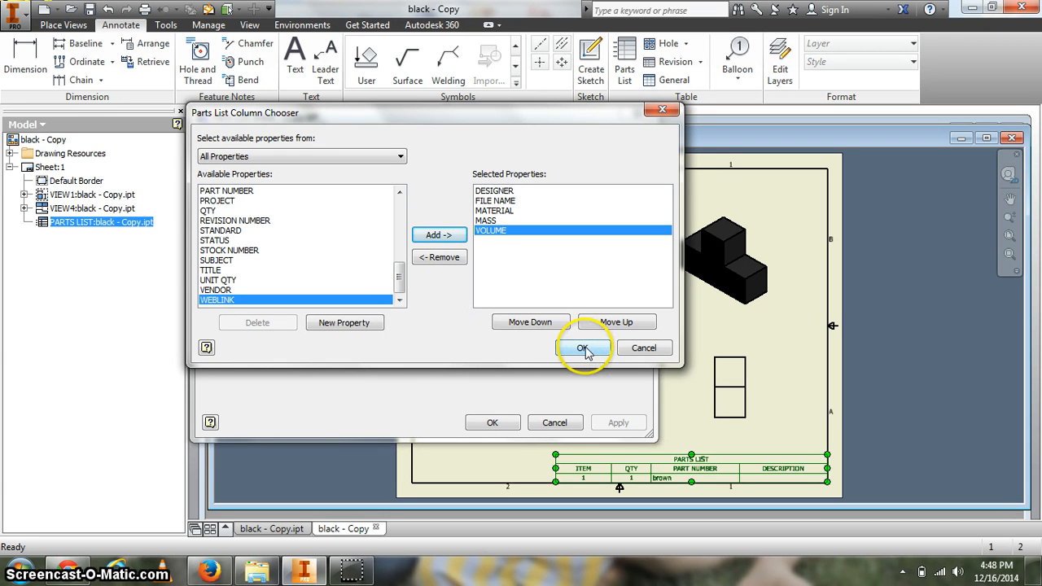
Step: Define a new property named SURFACE as the last parts list column and accept the column selection
{"action": "left_click", "coordinate": [345, 323]}
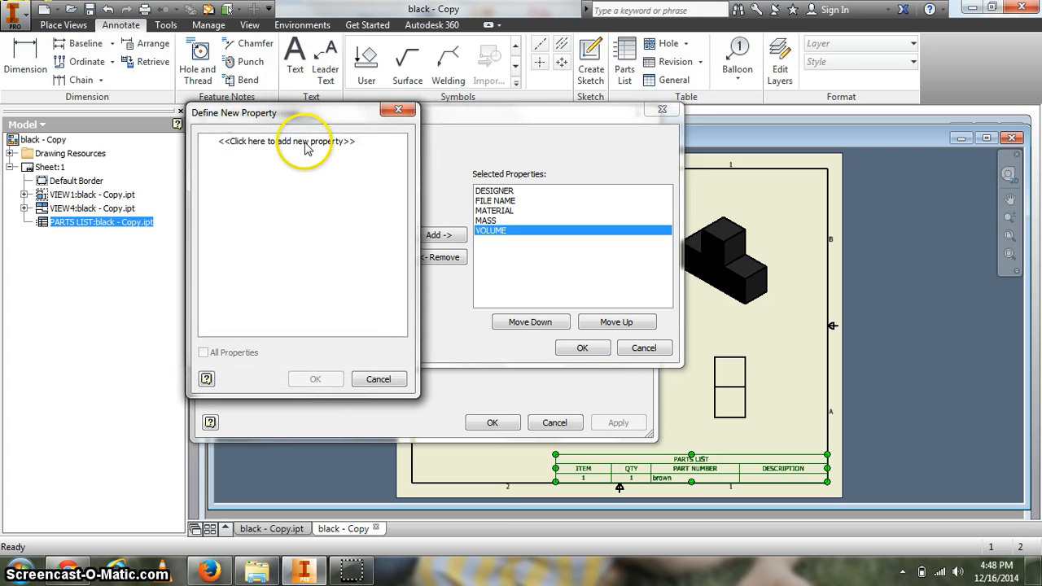
{"action": "left_click", "coordinate": [307, 143]}
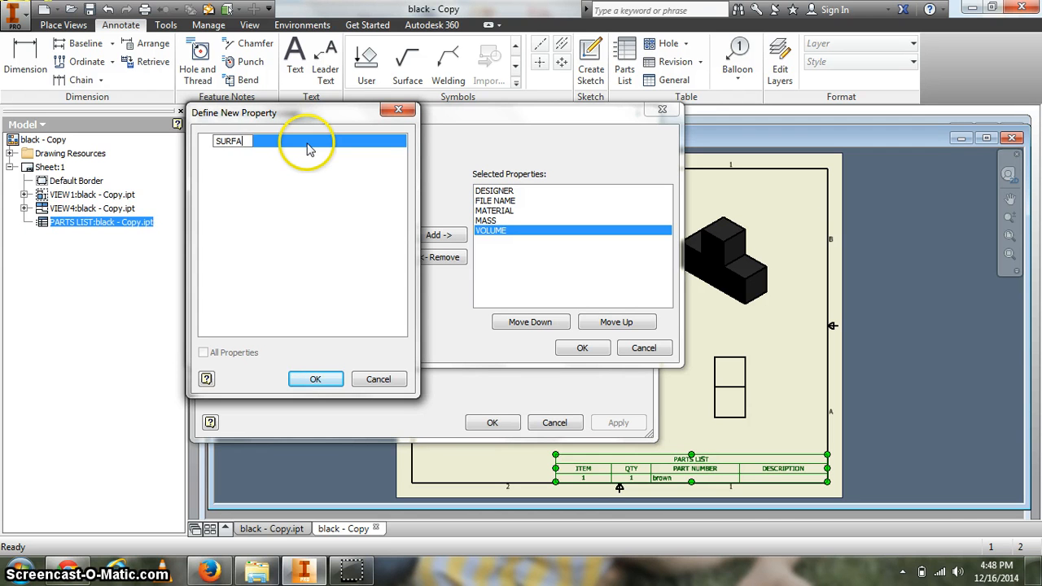
{"action": "left_click", "coordinate": [314, 379]}
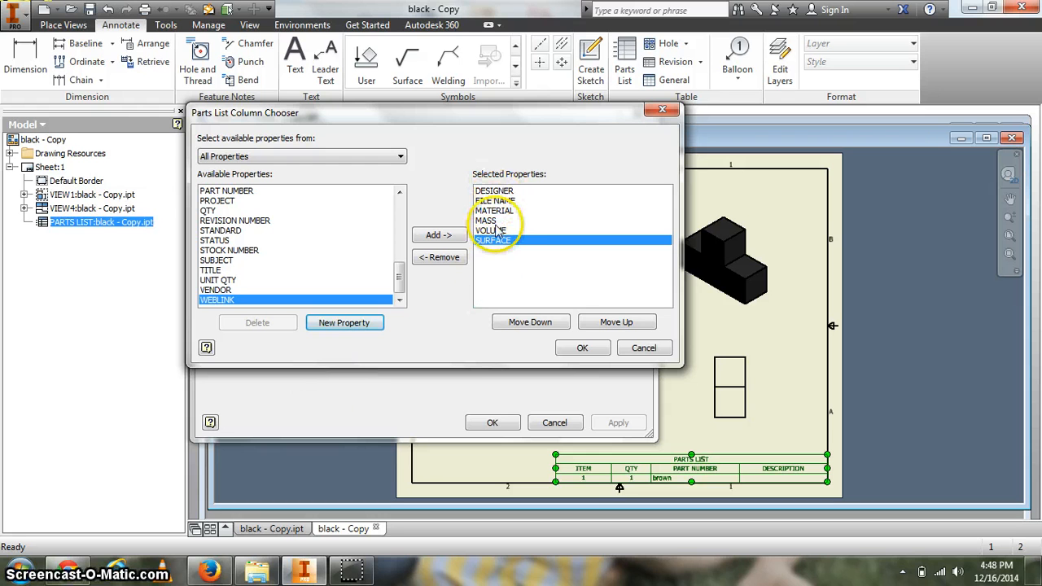
{"action": "left_click", "coordinate": [583, 348]}
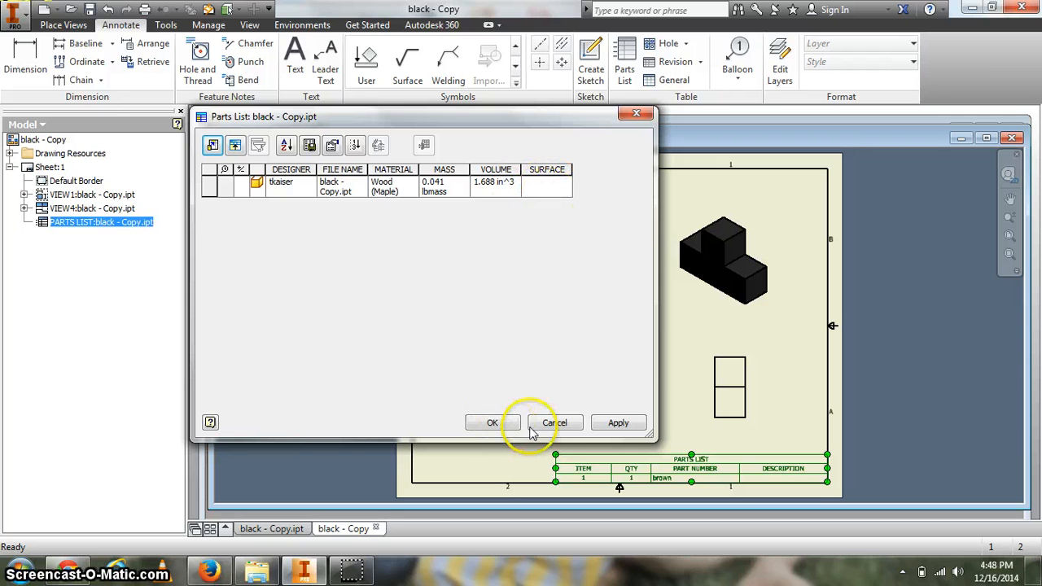
Step: Apply the column changes to the parts list and move the table up so it sits inside the border's lower-right corner
{"action": "left_click", "coordinate": [604, 428]}
{"action": "left_click", "coordinate": [491, 422]}
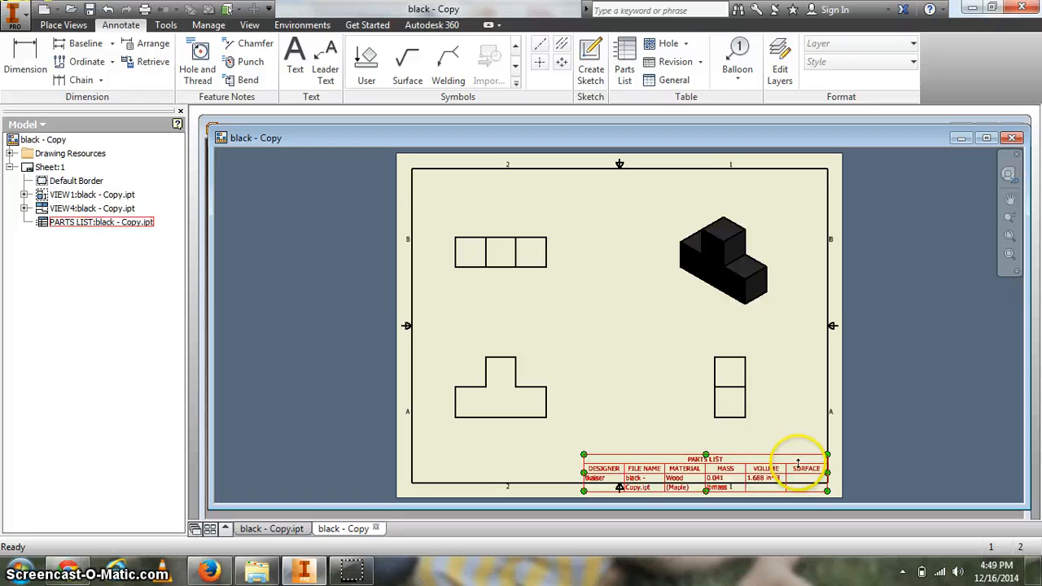
{"action": "left_click_drag", "start_coordinate": [803, 471], "coordinate": [799, 459]}
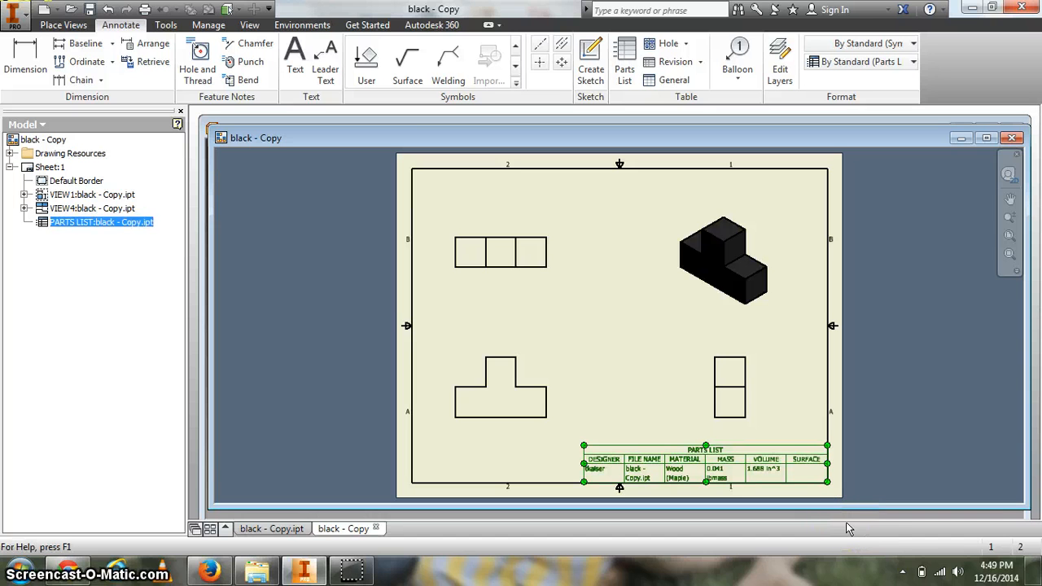
{"action": "left_click", "coordinate": [299, 314]}
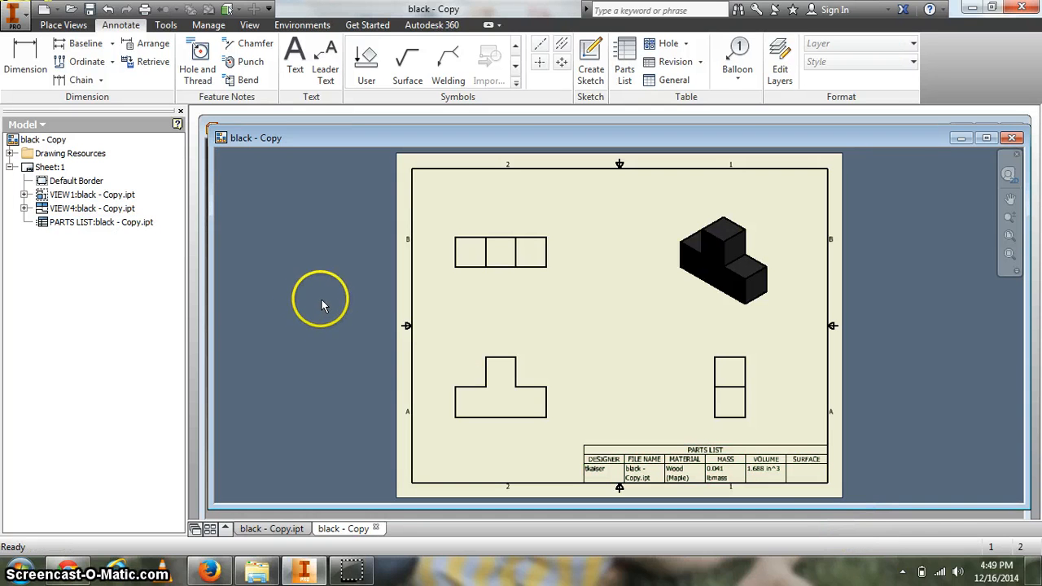
Step: Copy the surface area value with its unit from the physical iProperties of black - Copy.ipt
{"action": "left_click", "coordinate": [258, 121]}
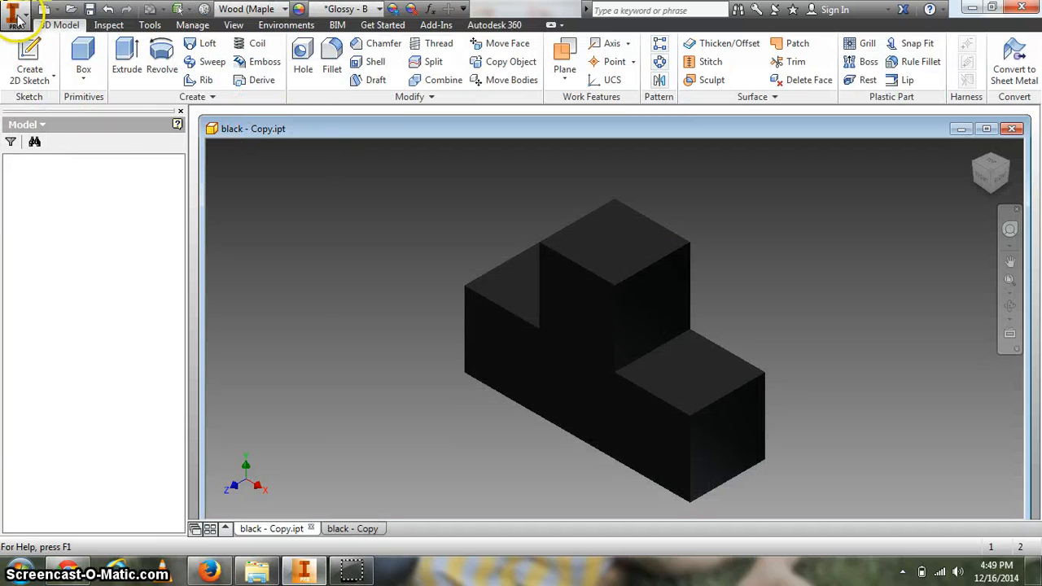
{"action": "left_click", "coordinate": [16, 16]}
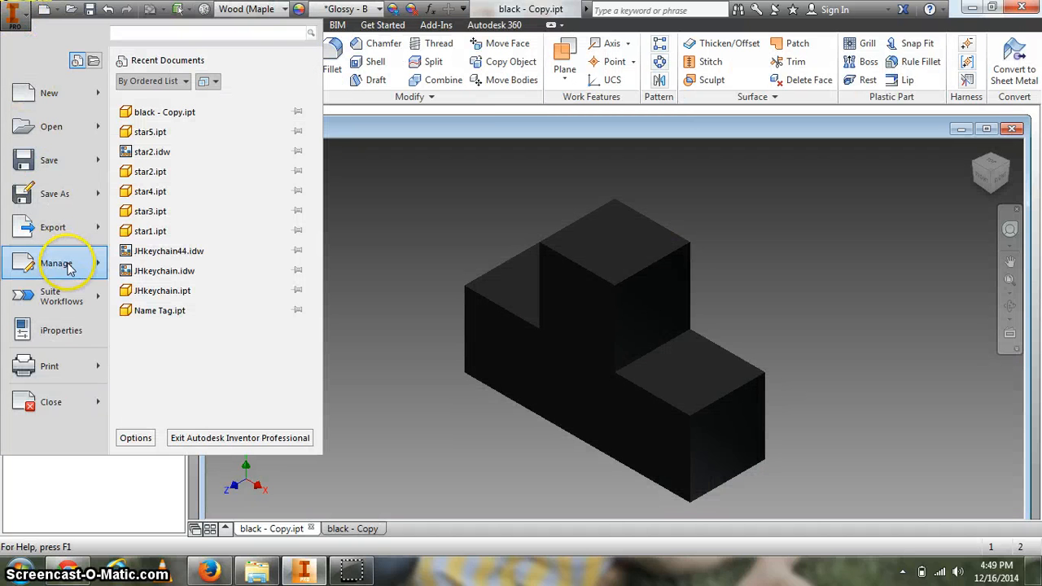
{"action": "left_click", "coordinate": [65, 328]}
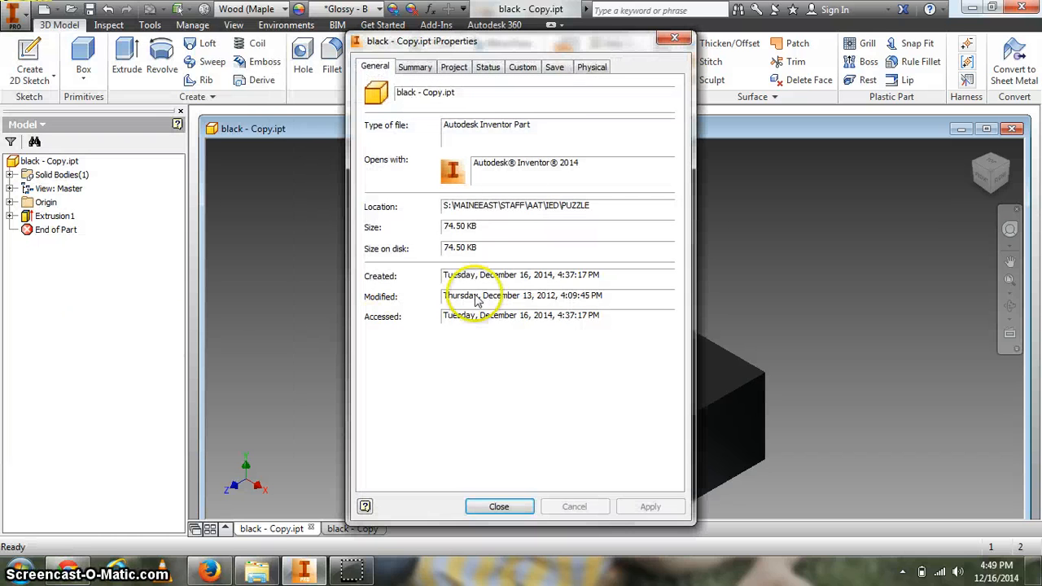
{"action": "left_click", "coordinate": [592, 70]}
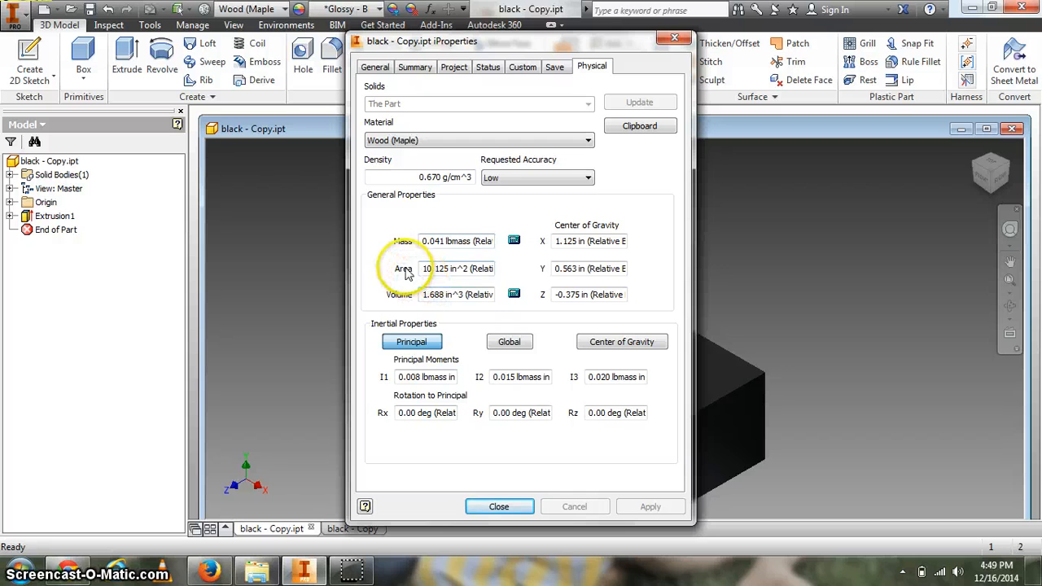
{"action": "left_click_drag", "start_coordinate": [470, 268], "coordinate": [428, 262]}
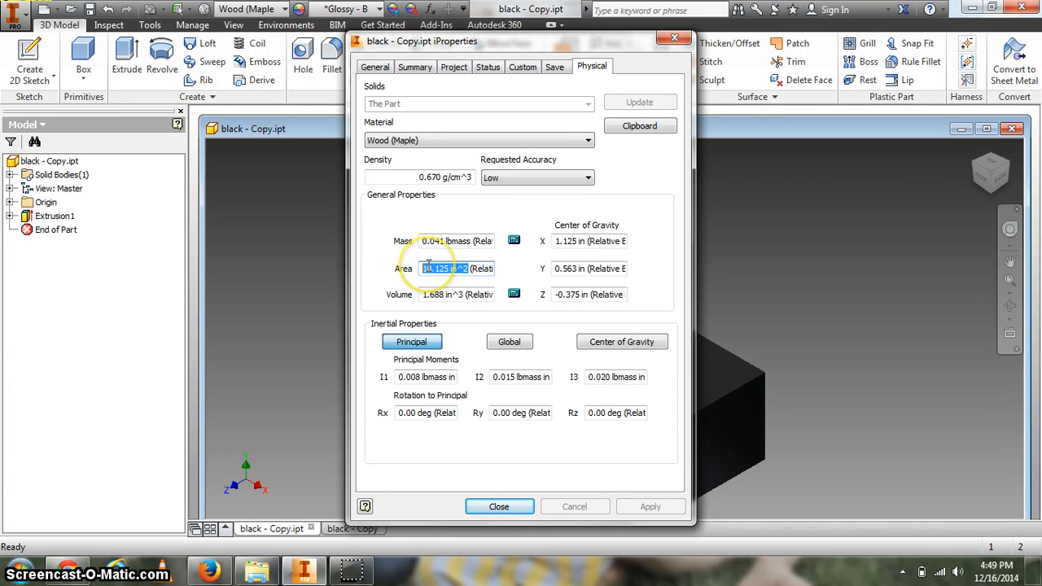
{"action": "left_click", "coordinate": [499, 506]}
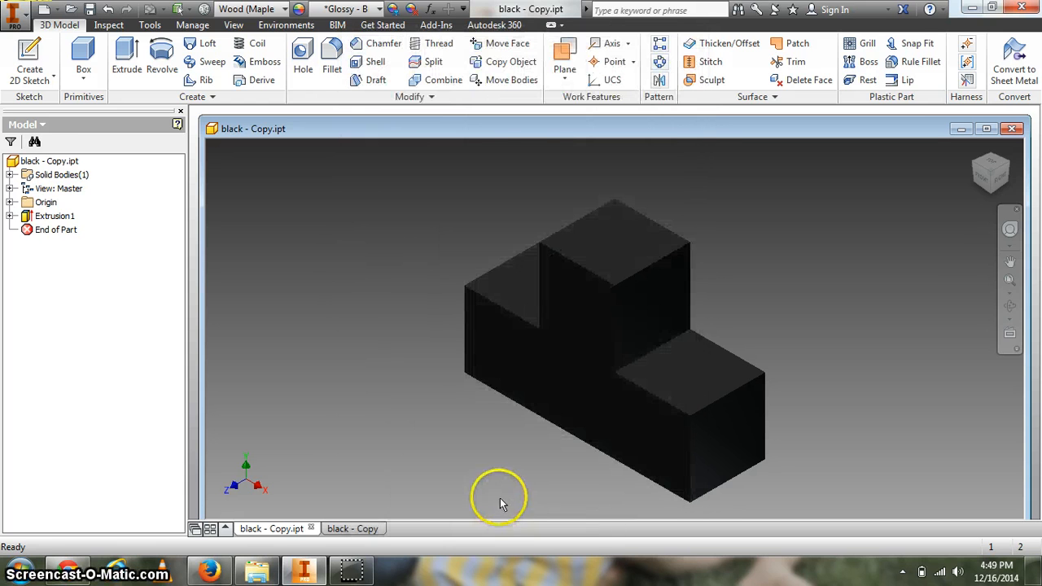
Step: Return to the drawing and set the parts list's SURFACE cell to 10.125 in^2
{"action": "left_click", "coordinate": [961, 128]}
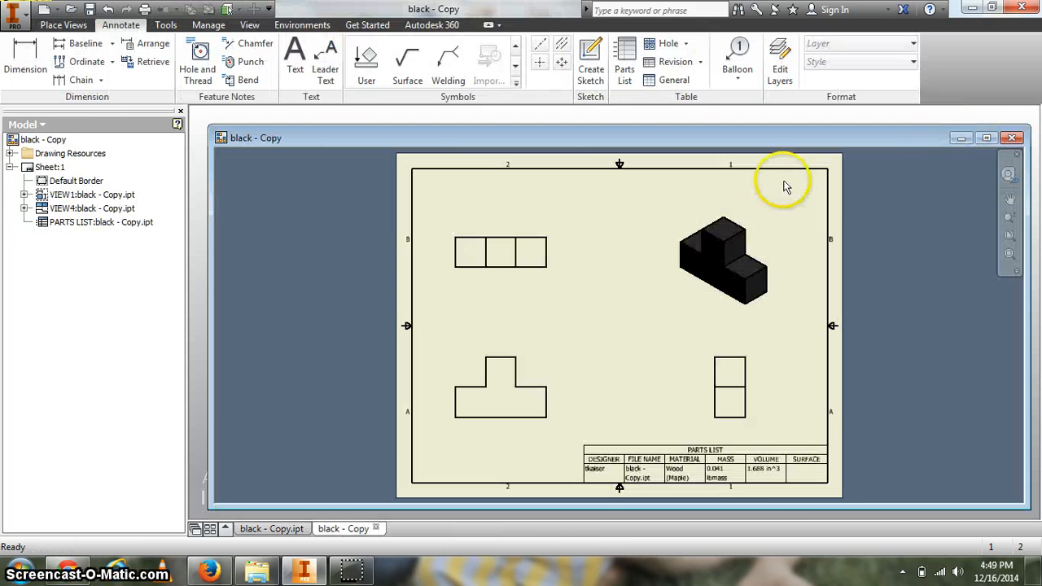
{"action": "left_click", "coordinate": [780, 455]}
{"action": "right_click", "coordinate": [781, 462]}
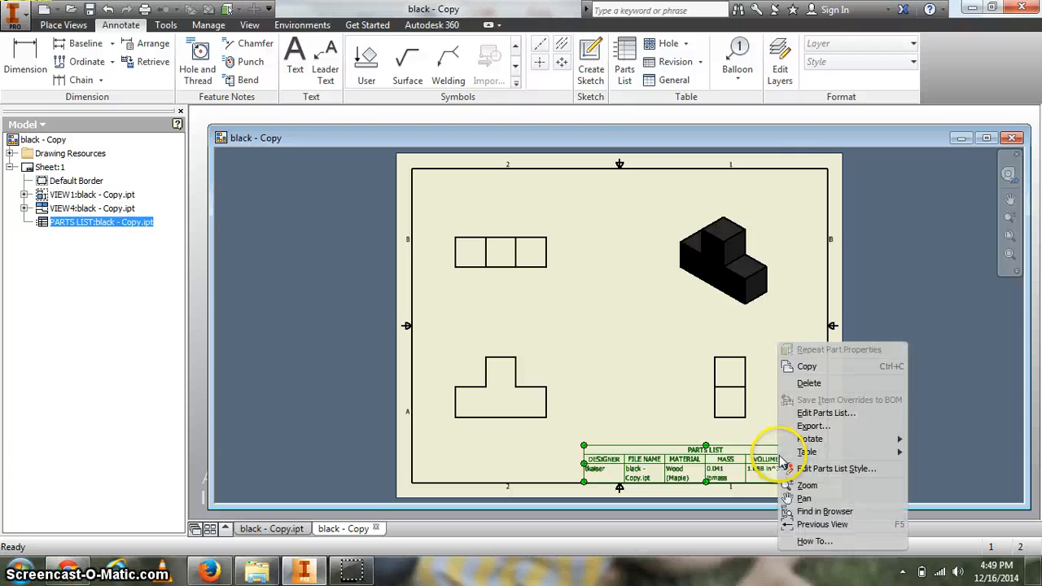
{"action": "left_click", "coordinate": [812, 413]}
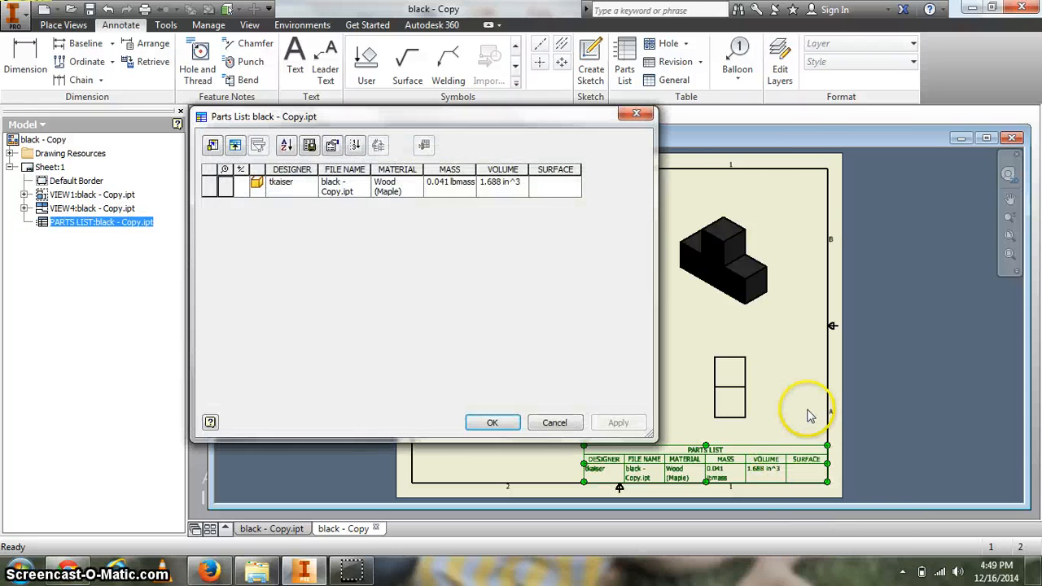
{"action": "left_click", "coordinate": [567, 189]}
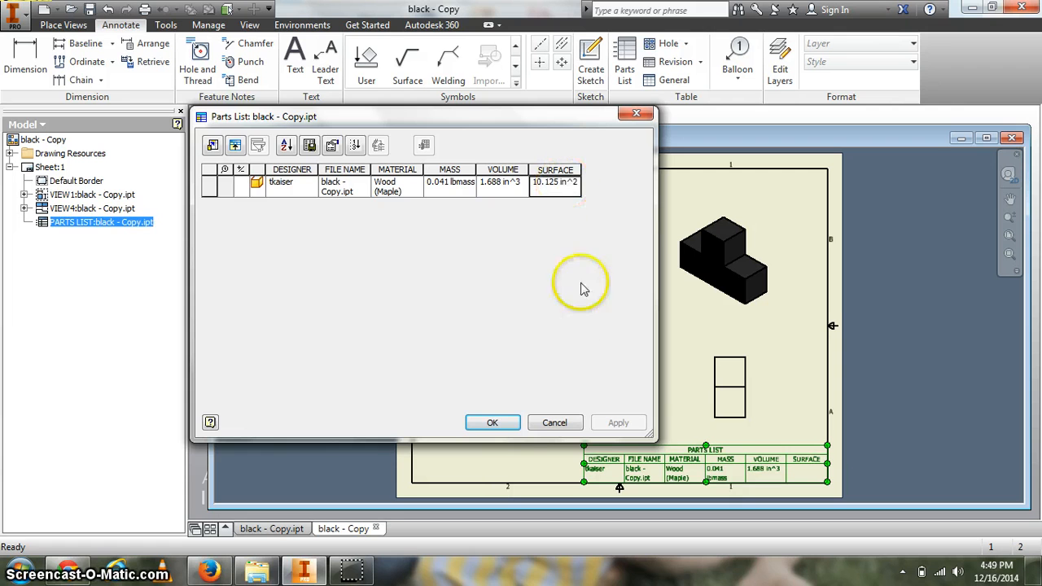
{"action": "left_click", "coordinate": [496, 425]}
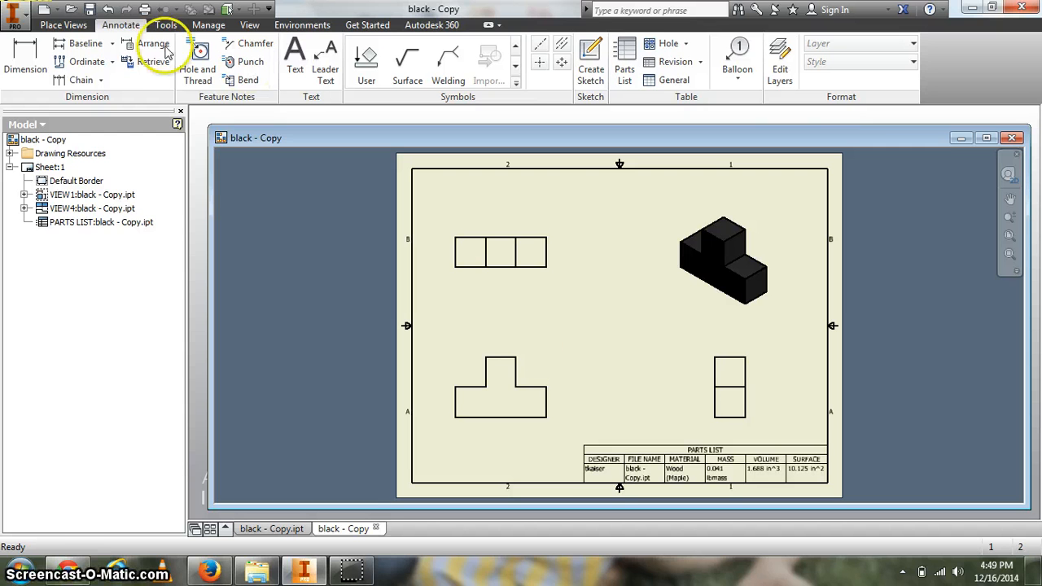
Step: Dimension the overall width of the front view, placing it above the view with the default text
{"action": "left_click", "coordinate": [18, 57]}
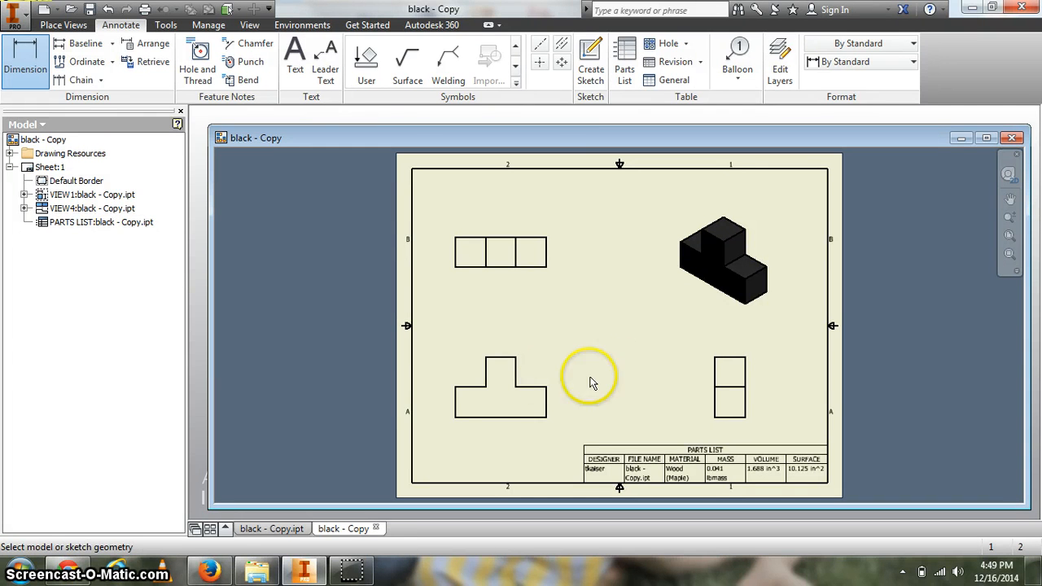
{"action": "left_click", "coordinate": [457, 401]}
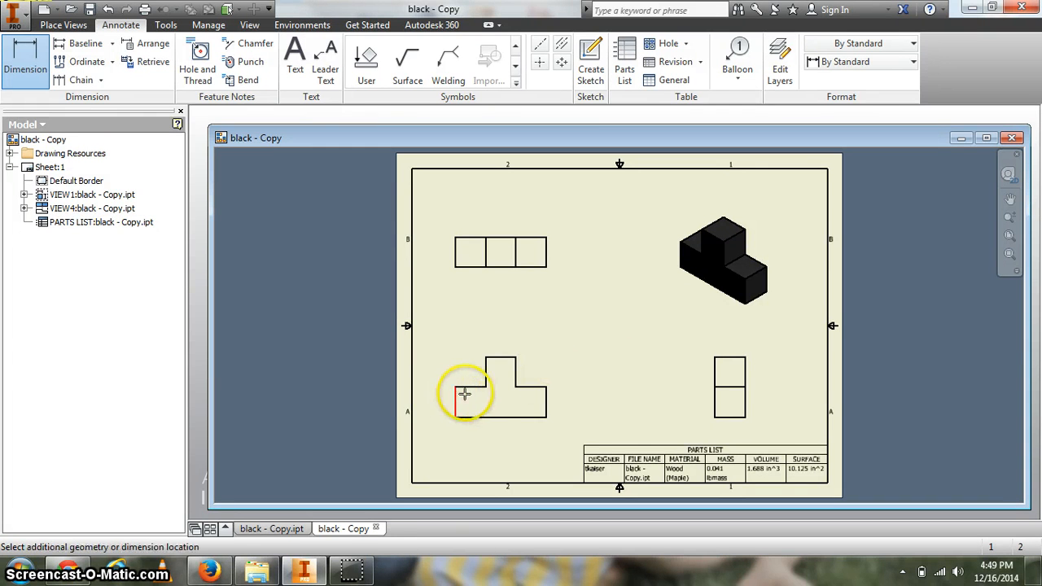
{"action": "left_click", "coordinate": [545, 402]}
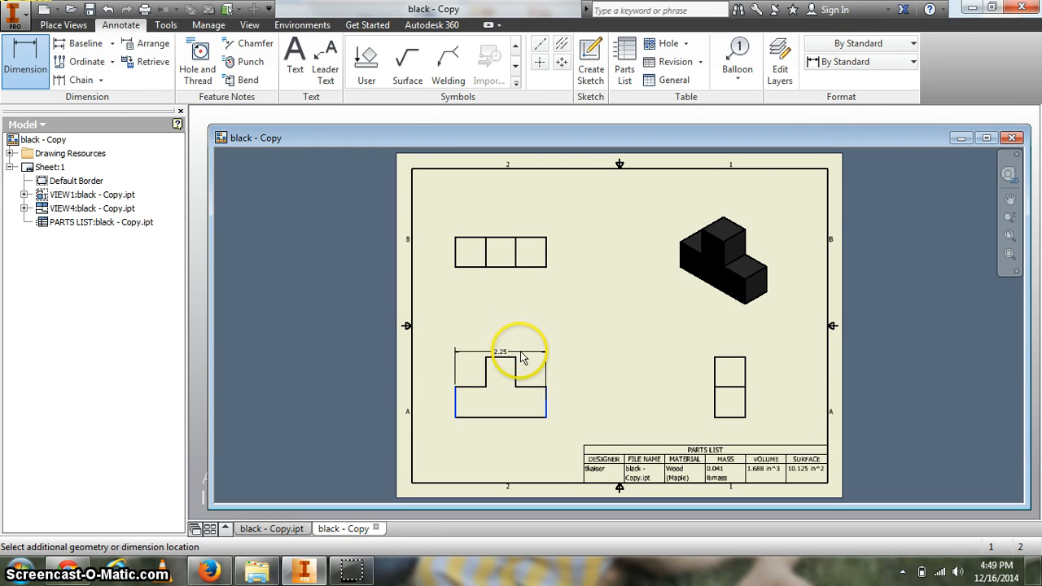
{"action": "left_click", "coordinate": [522, 345]}
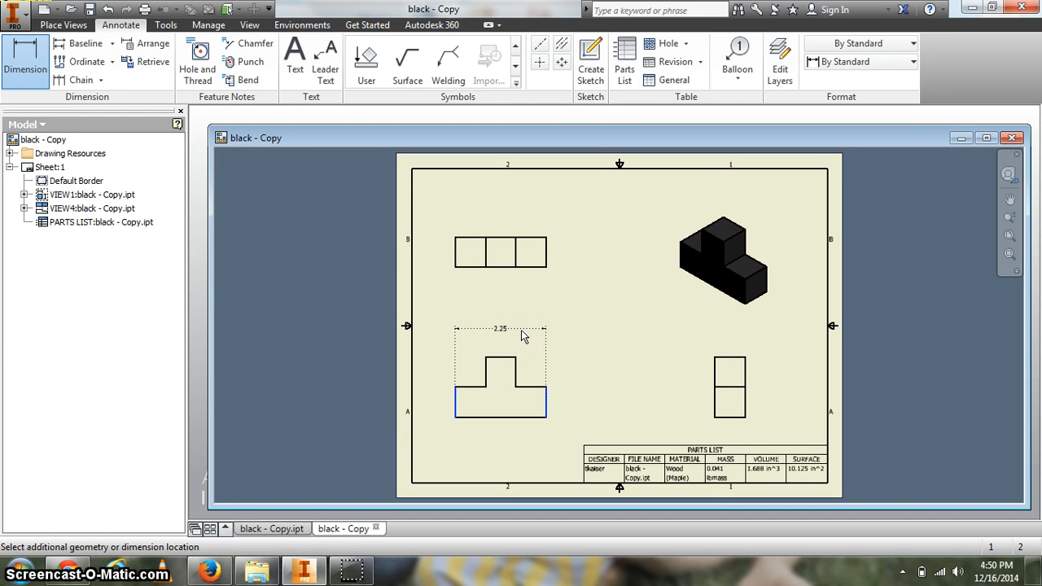
{"action": "left_click", "coordinate": [521, 335]}
{"action": "left_click", "coordinate": [516, 333]}
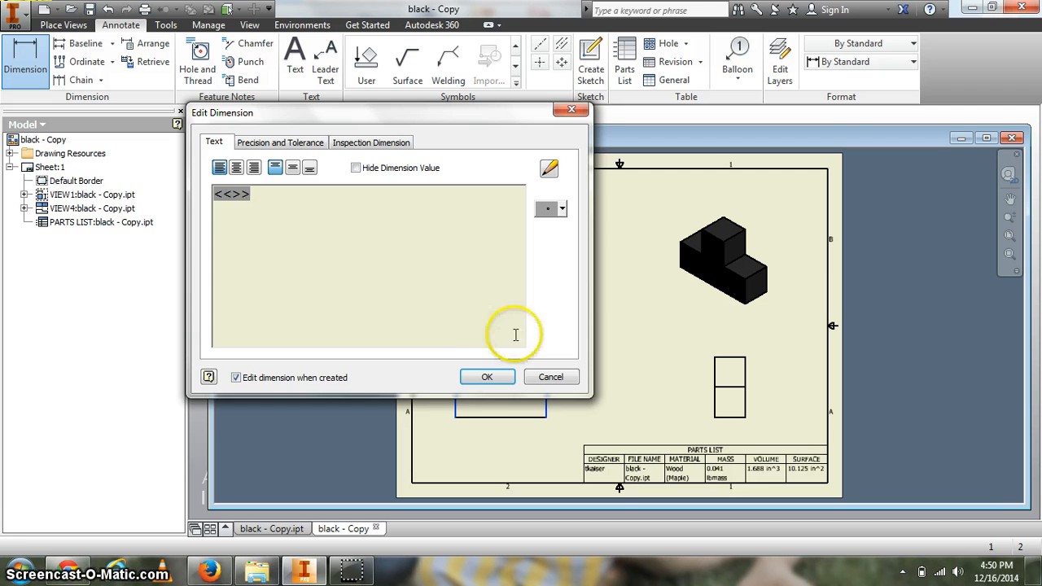
{"action": "left_click", "coordinate": [498, 379]}
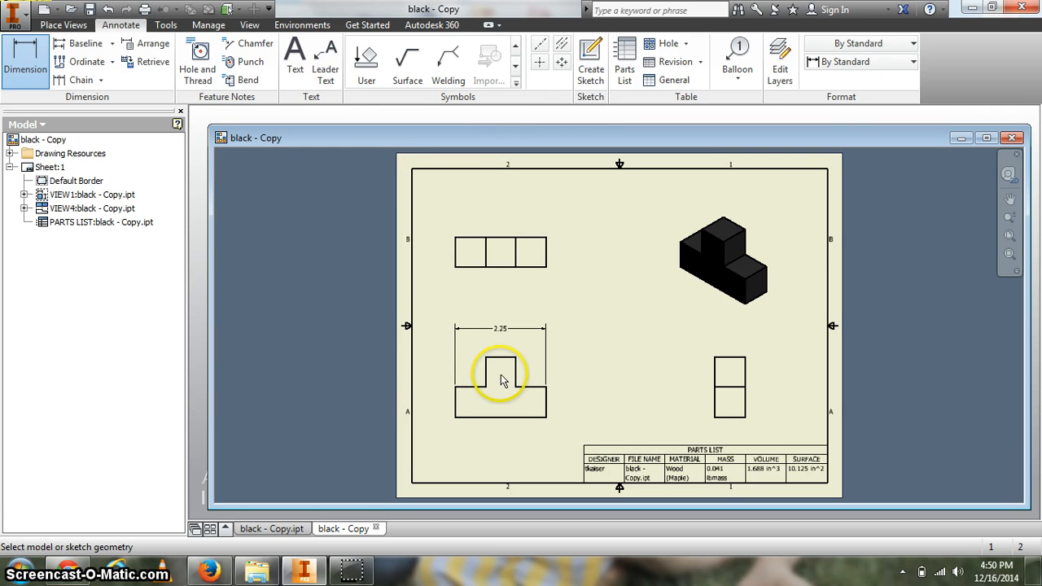
Step: Dimension the overall height of the front view from its bottom edge to its top edge, placing it beside the view
{"action": "left_click", "coordinate": [35, 51]}
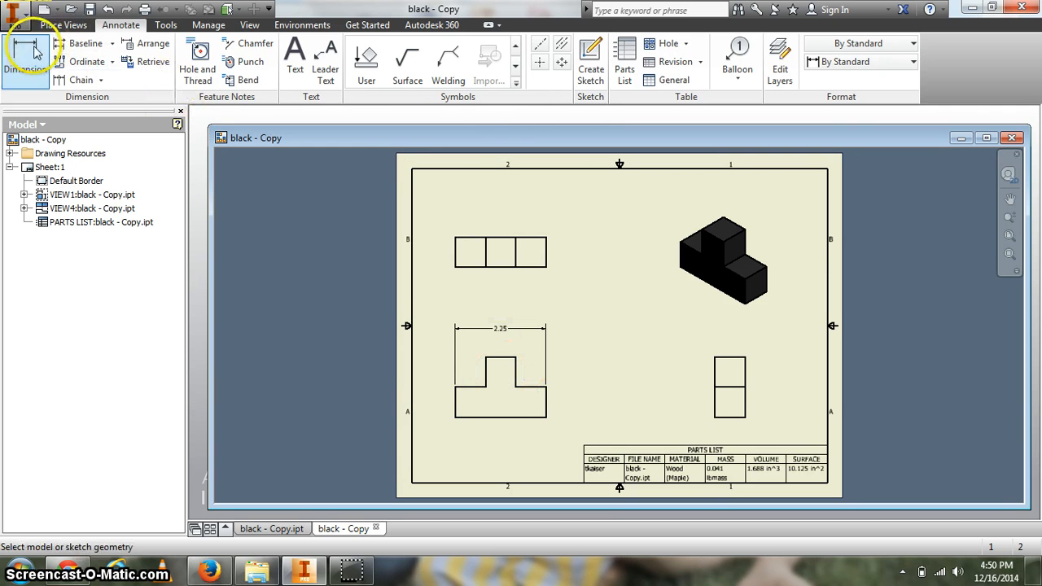
{"action": "left_click", "coordinate": [533, 417]}
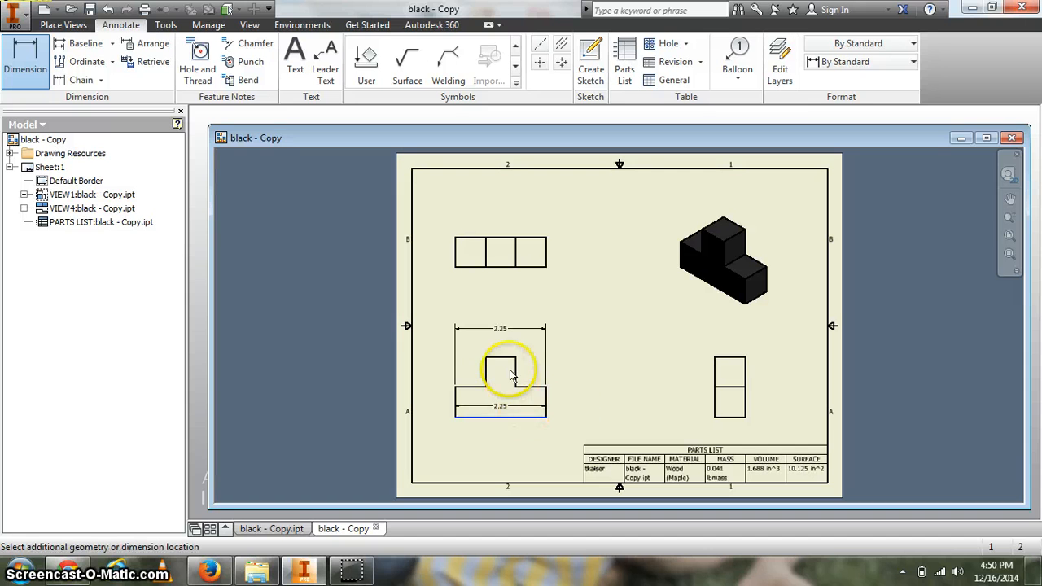
{"action": "left_click", "coordinate": [503, 358]}
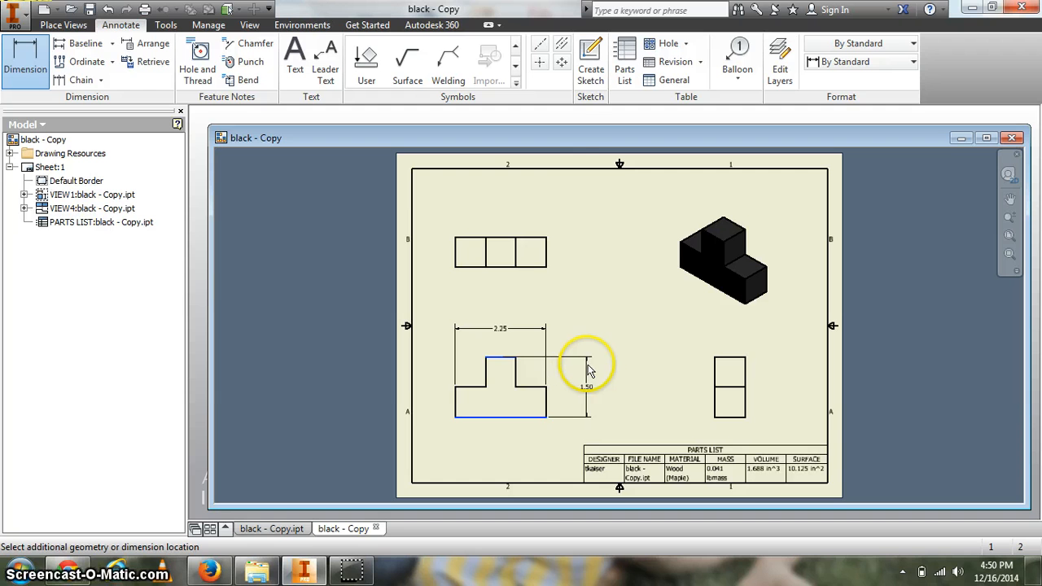
{"action": "left_click", "coordinate": [592, 369]}
{"action": "left_click", "coordinate": [493, 374]}
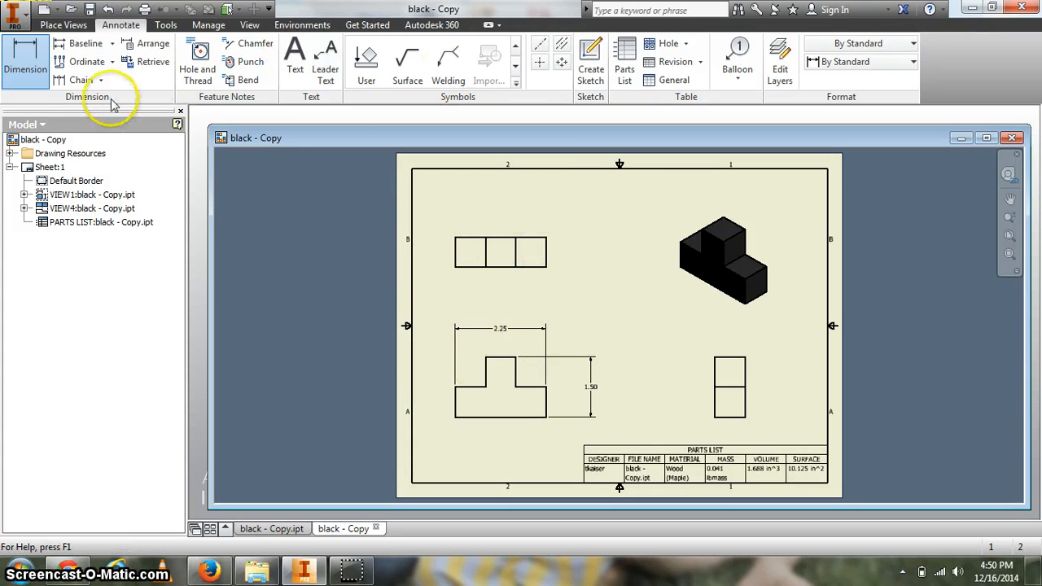
Step: Try to add baseline height dimensions from the front view's bottom edge to its step and top edges
{"action": "left_click", "coordinate": [81, 45]}
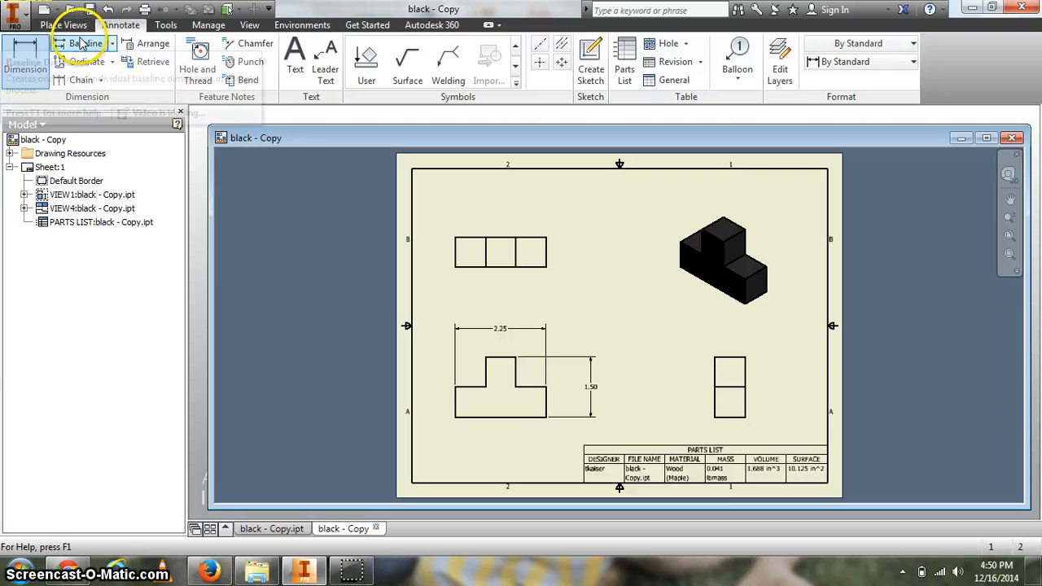
{"action": "left_click", "coordinate": [528, 417]}
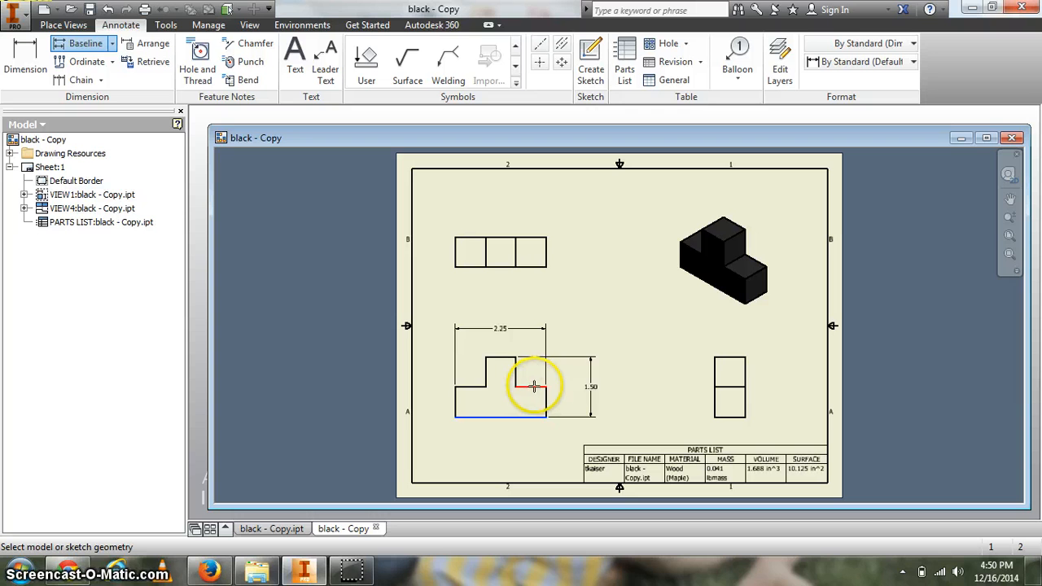
{"action": "left_click", "coordinate": [501, 358]}
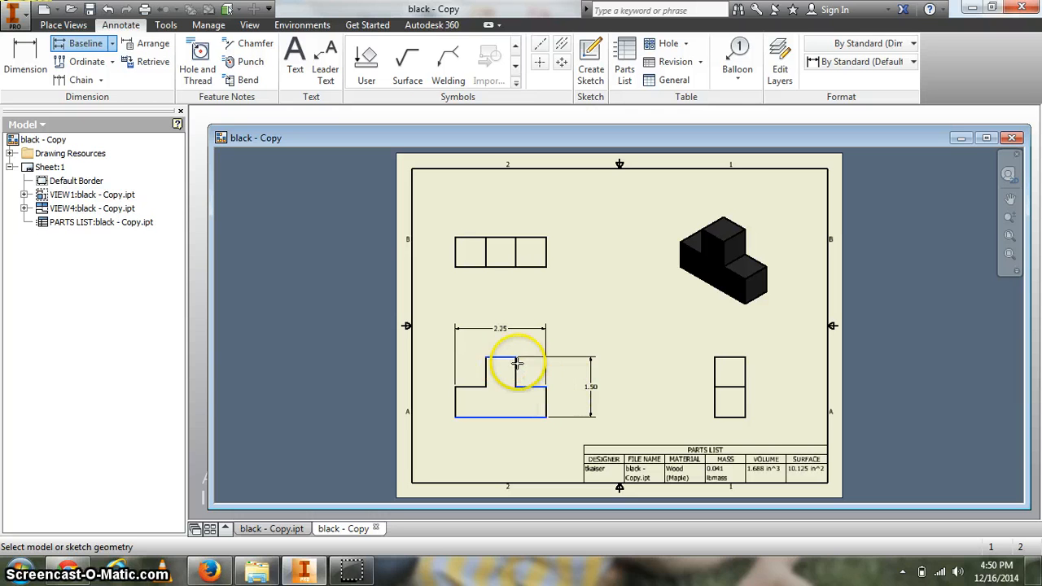
{"action": "right_click", "coordinate": [564, 381]}
{"action": "left_click", "coordinate": [609, 378]}
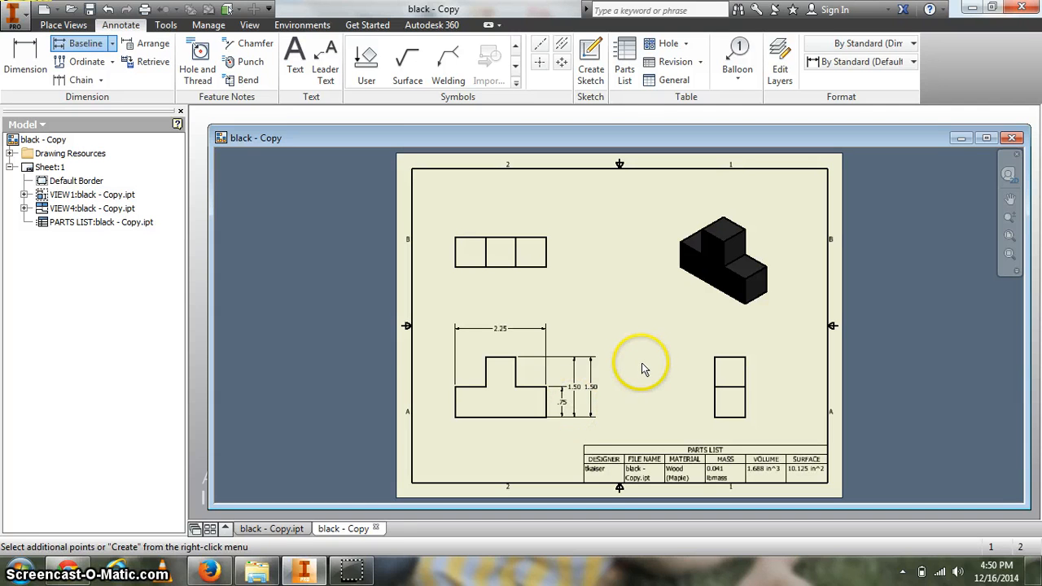
{"action": "key", "text": "Escape"}
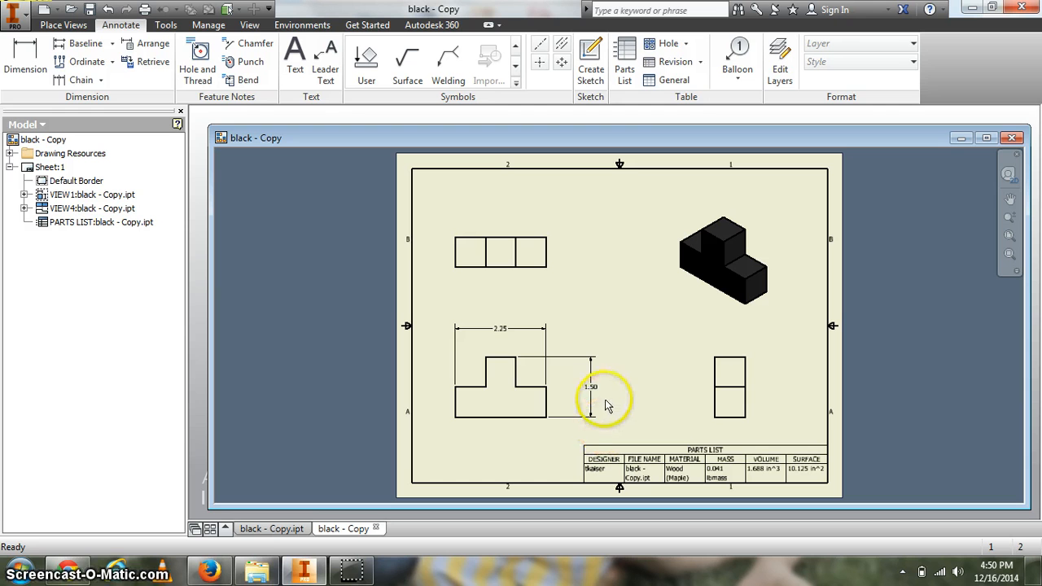
Step: Delete the overall height and overall width dimensions from the front view
{"action": "left_click", "coordinate": [598, 394]}
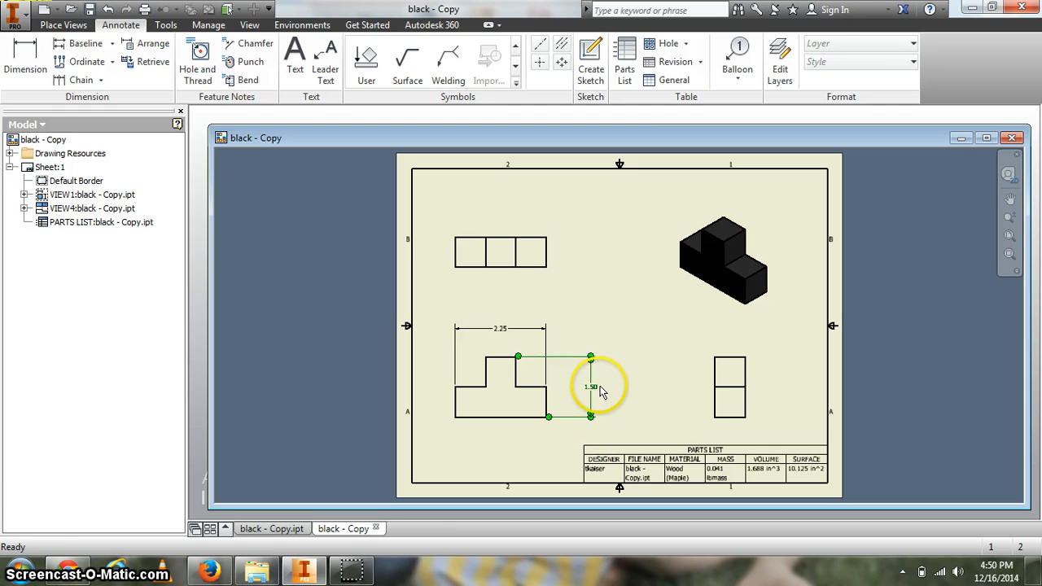
{"action": "key", "text": "Delete"}
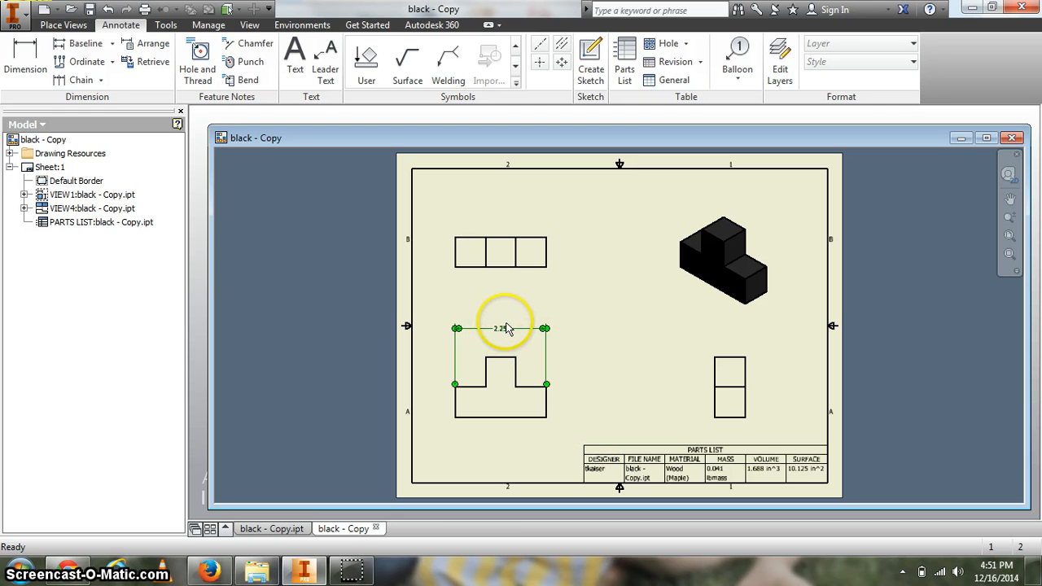
{"action": "key", "text": "Delete"}
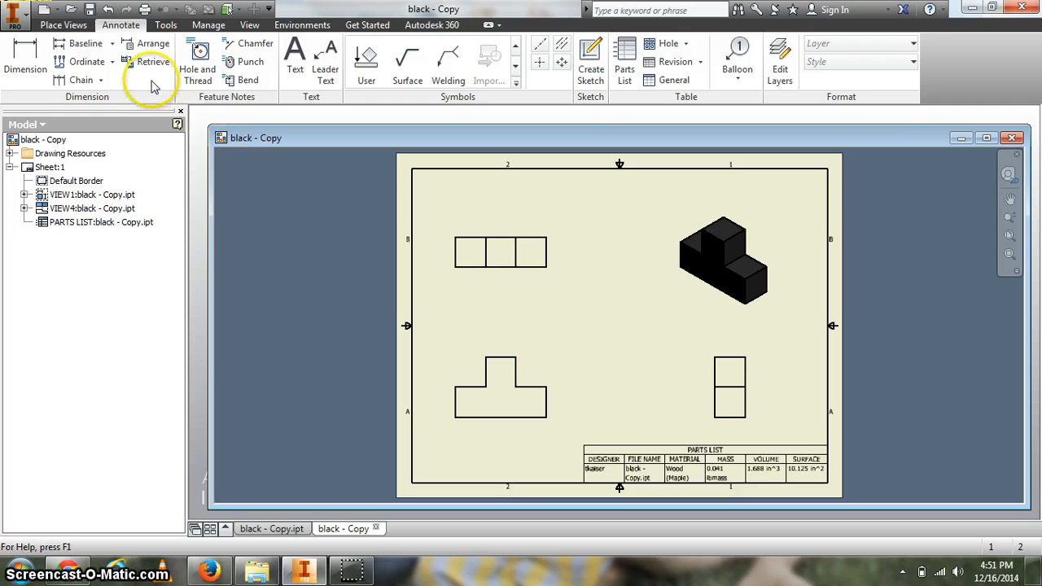
Step: Create baseline height dimensions from the front view's bottom edge to its step and top edges, placed to the right of the view
{"action": "left_click", "coordinate": [78, 44]}
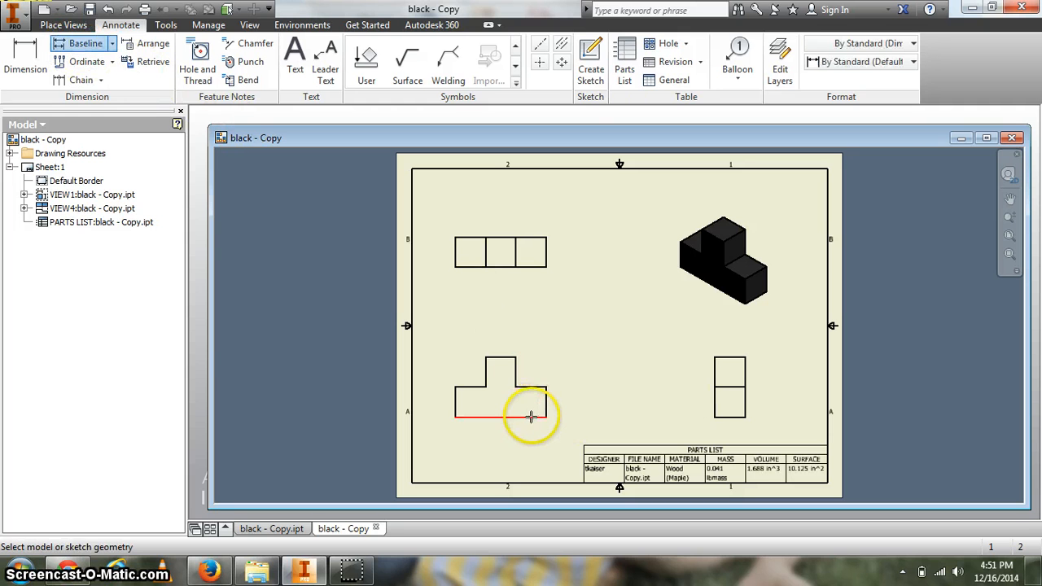
{"action": "left_click", "coordinate": [500, 357]}
{"action": "right_click", "coordinate": [548, 366]}
{"action": "left_click", "coordinate": [611, 357]}
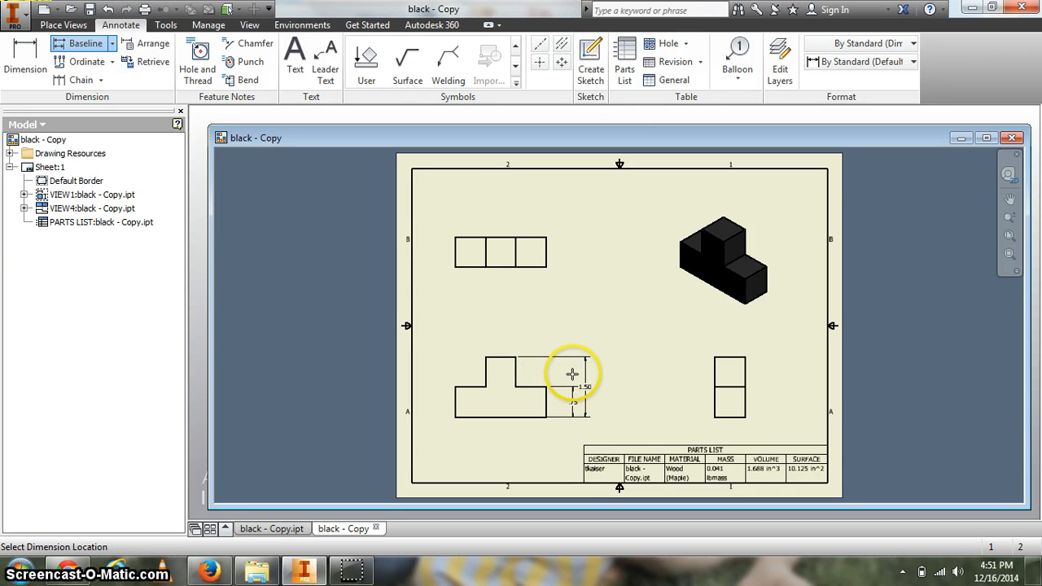
{"action": "left_click", "coordinate": [575, 373]}
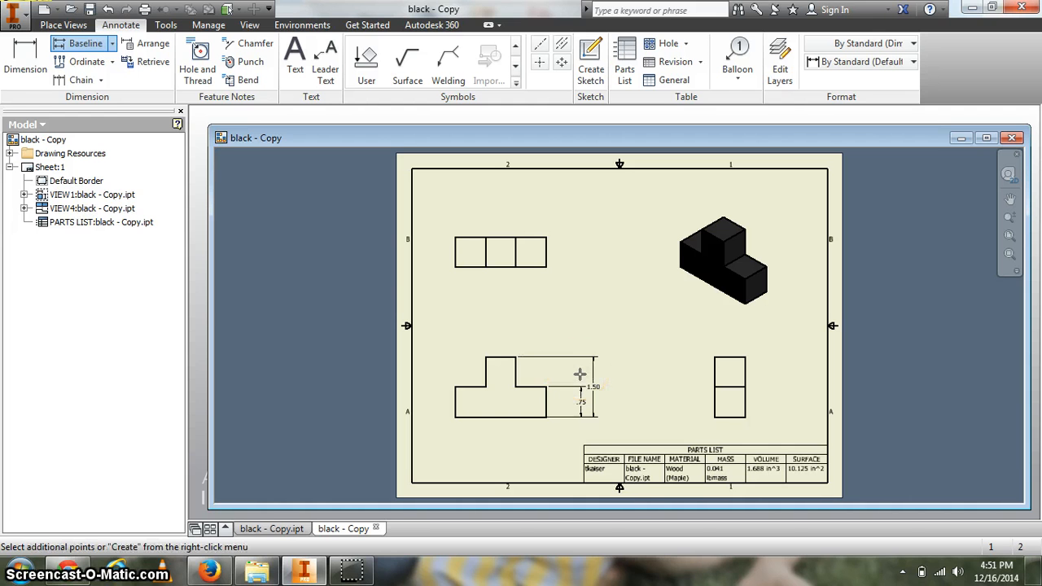
{"action": "right_click", "coordinate": [581, 376]}
{"action": "left_click", "coordinate": [635, 374]}
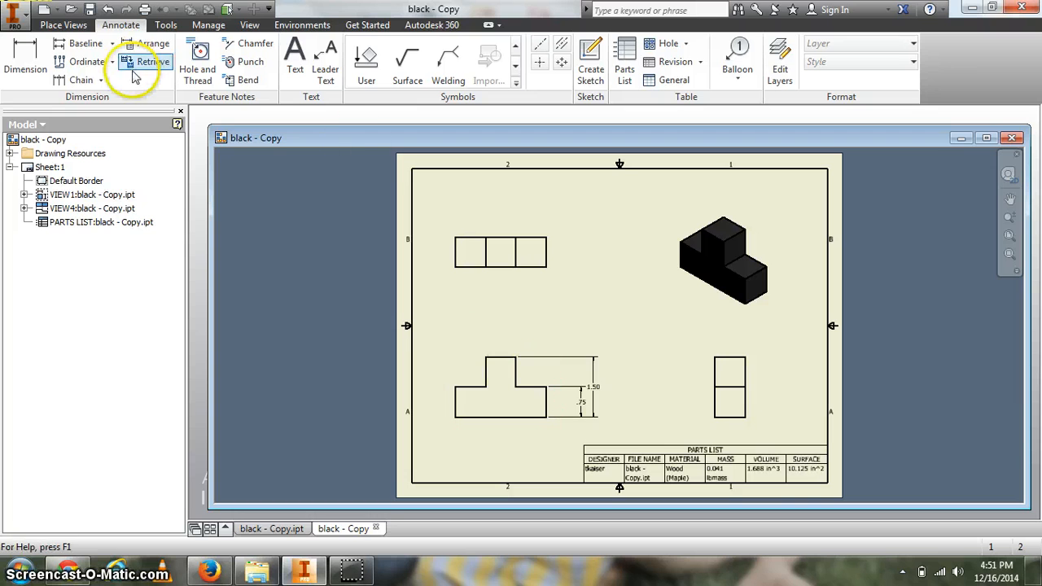
Step: Try to place baseline width dimensions above the front view from its left edge to the other three vertical edges
{"action": "left_click", "coordinate": [84, 43]}
{"action": "left_click", "coordinate": [456, 402]}
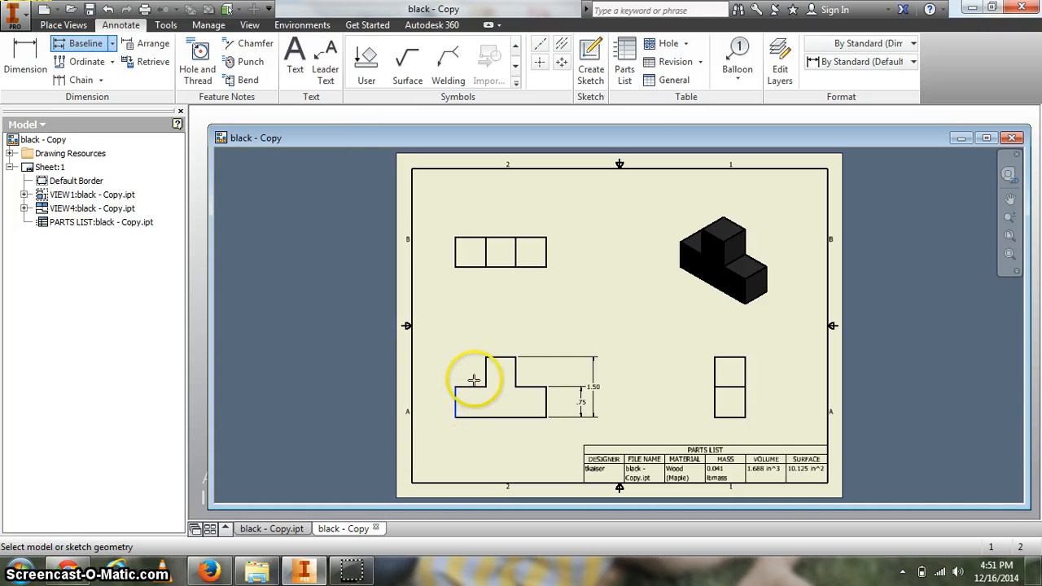
{"action": "left_click", "coordinate": [484, 376]}
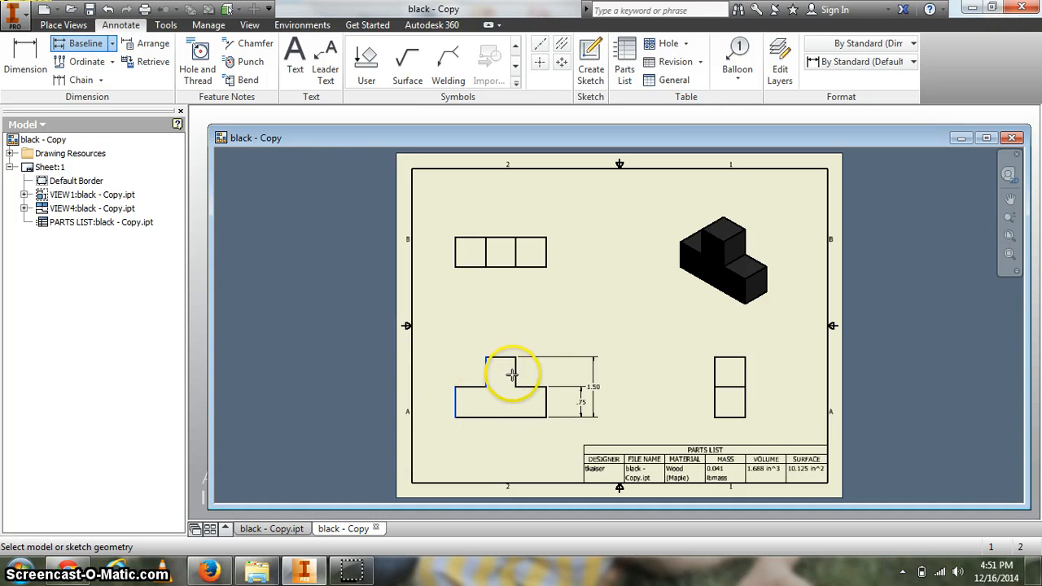
{"action": "left_click", "coordinate": [514, 375]}
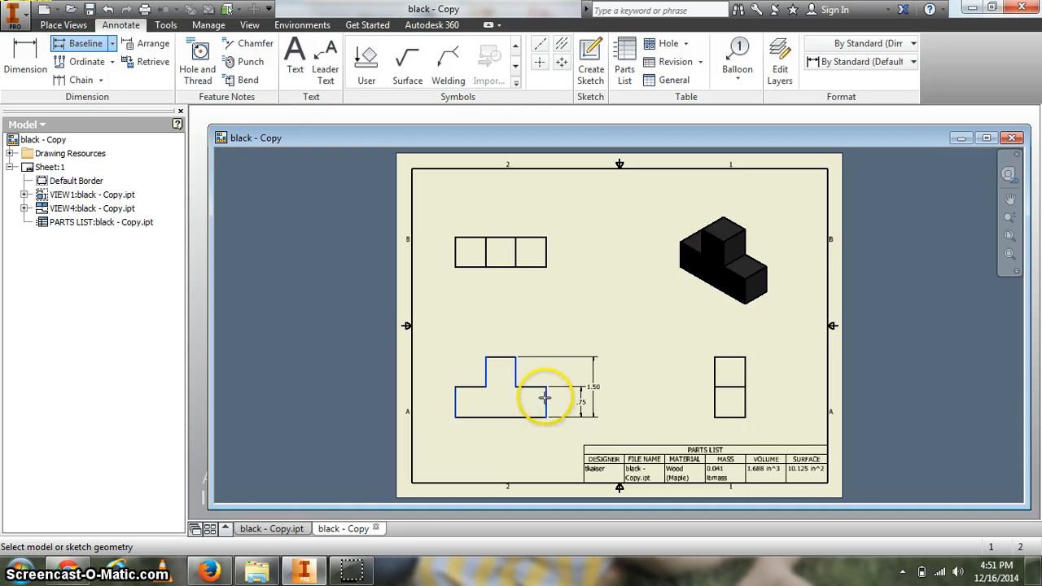
{"action": "left_click", "coordinate": [546, 397]}
{"action": "right_click", "coordinate": [534, 350]}
{"action": "left_click", "coordinate": [594, 346]}
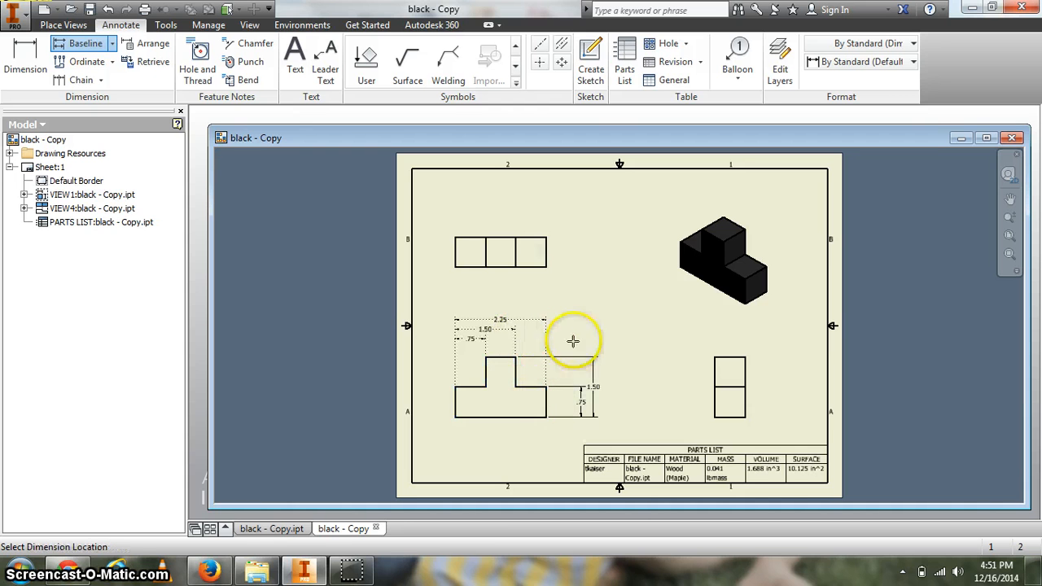
{"action": "left_click", "coordinate": [505, 341]}
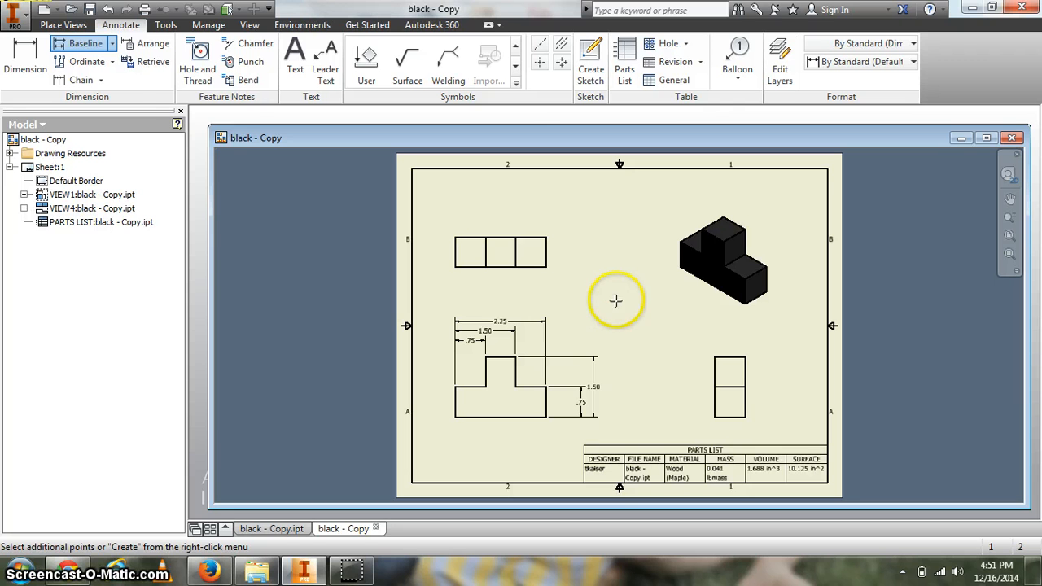
{"action": "left_click", "coordinate": [31, 50]}
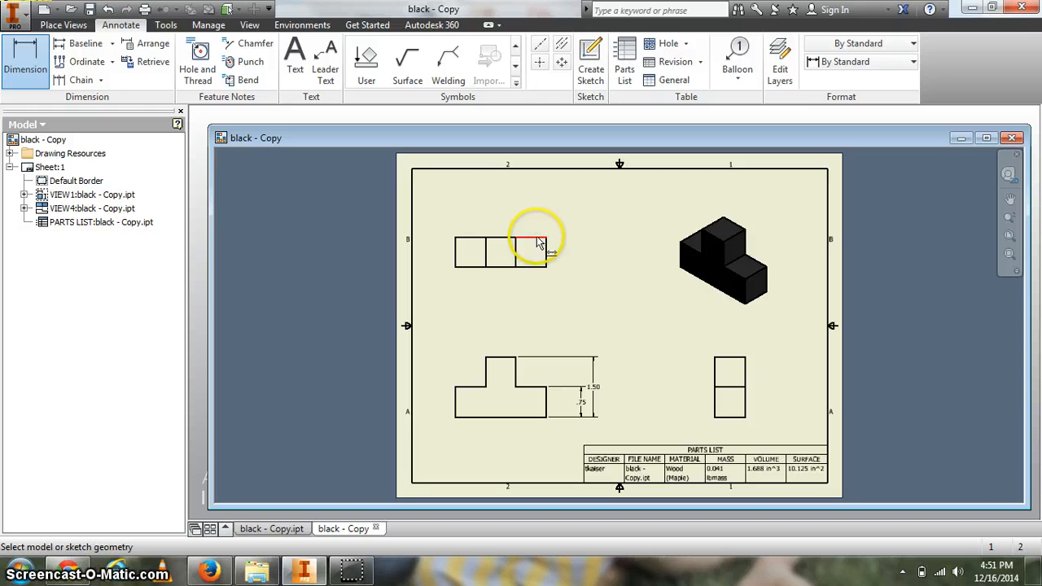
Step: Create baseline width dimensions from the front view's left edge to its other vertical edges, placed above the view
{"action": "left_click", "coordinate": [455, 407]}
{"action": "left_click", "coordinate": [486, 374]}
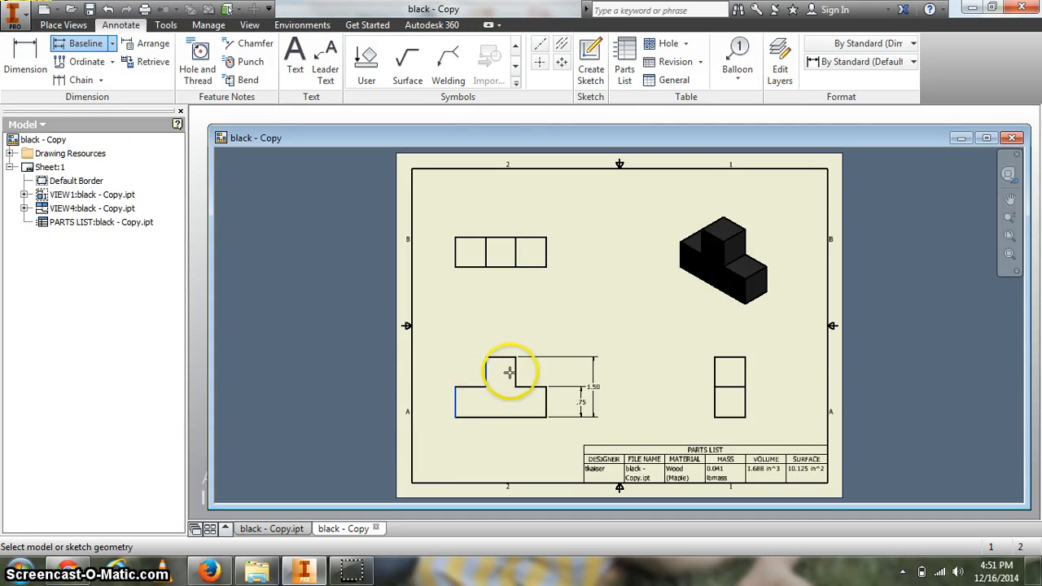
{"action": "left_click", "coordinate": [546, 403]}
{"action": "right_click", "coordinate": [544, 369]}
{"action": "left_click", "coordinate": [588, 370]}
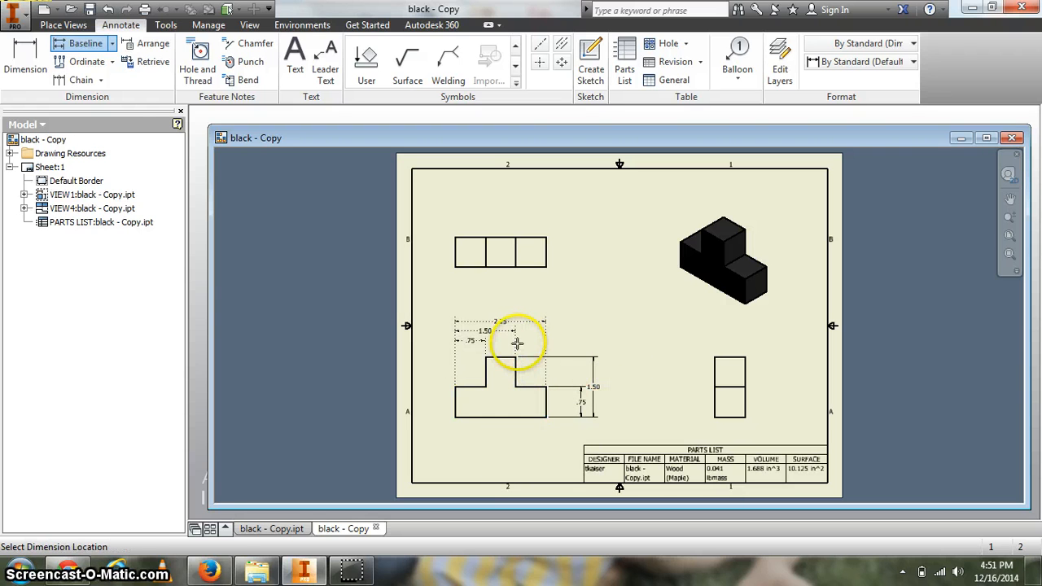
{"action": "left_click", "coordinate": [516, 339]}
{"action": "right_click", "coordinate": [516, 337]}
{"action": "left_click", "coordinate": [585, 340]}
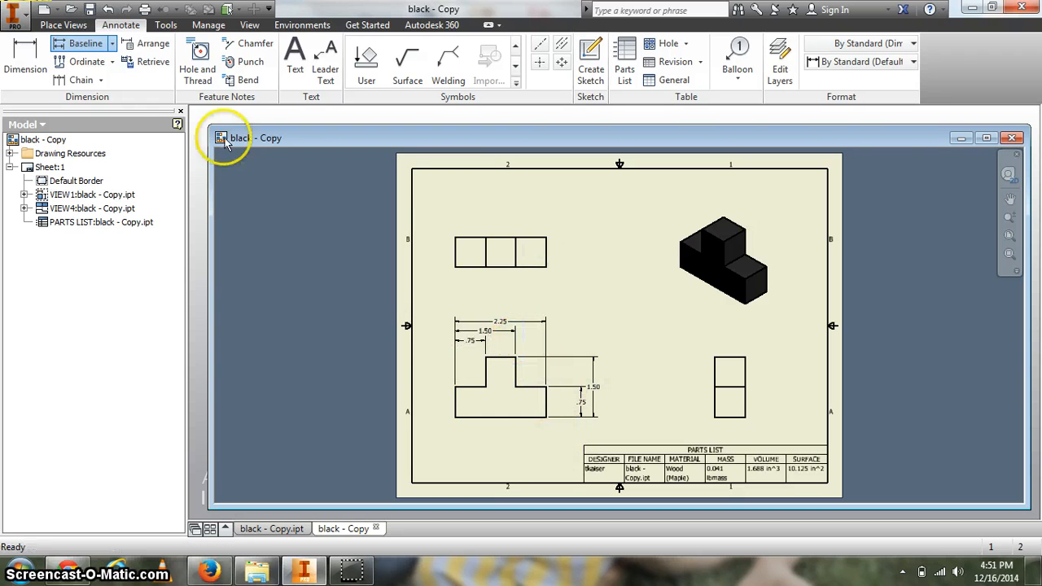
Step: Dimension the depth of the top view, placing it to the right of the view with the default text
{"action": "left_click", "coordinate": [25, 55]}
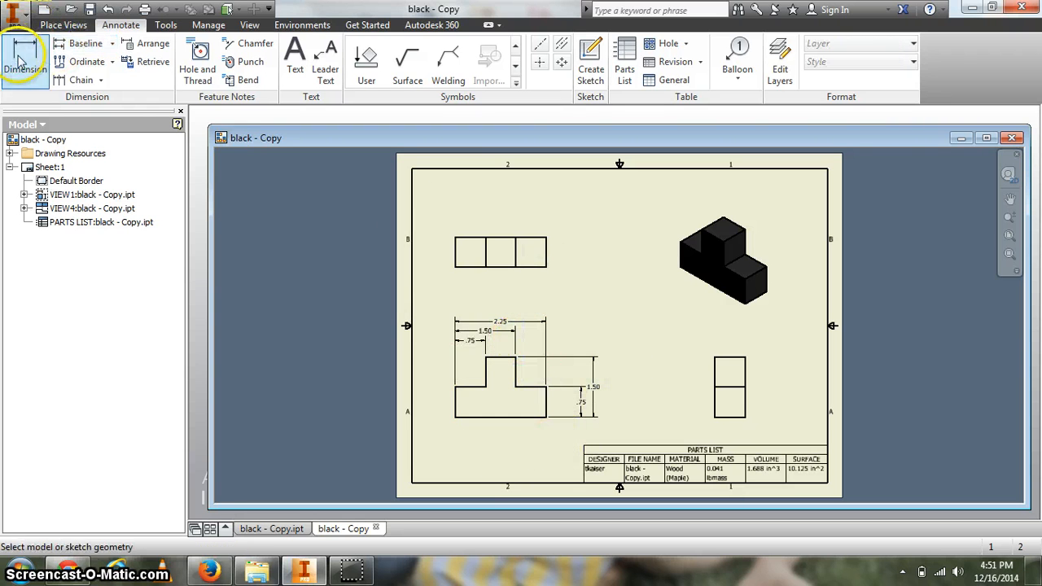
{"action": "left_click", "coordinate": [530, 265]}
{"action": "left_click", "coordinate": [551, 241]}
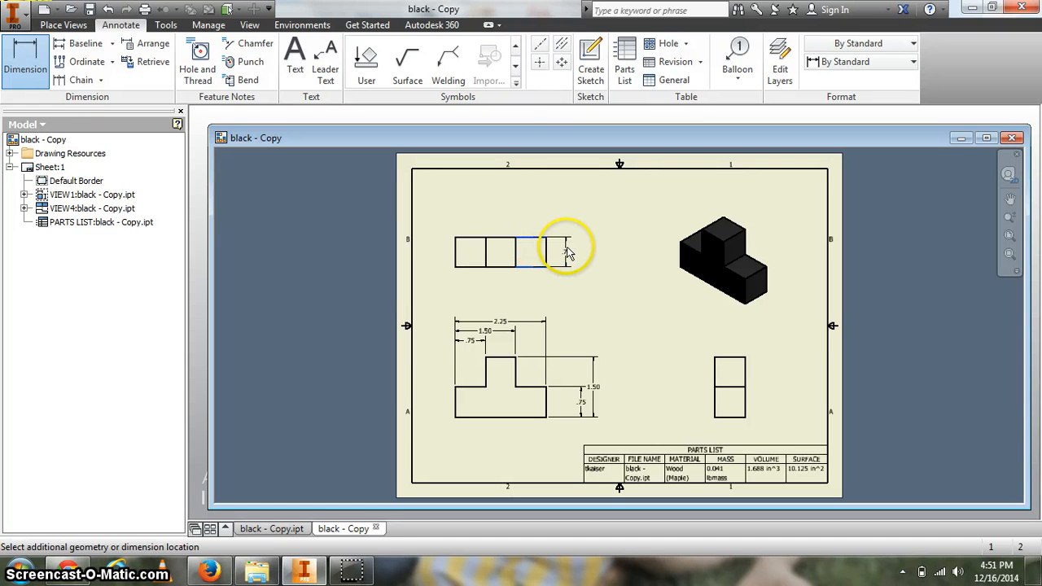
{"action": "left_click", "coordinate": [567, 254]}
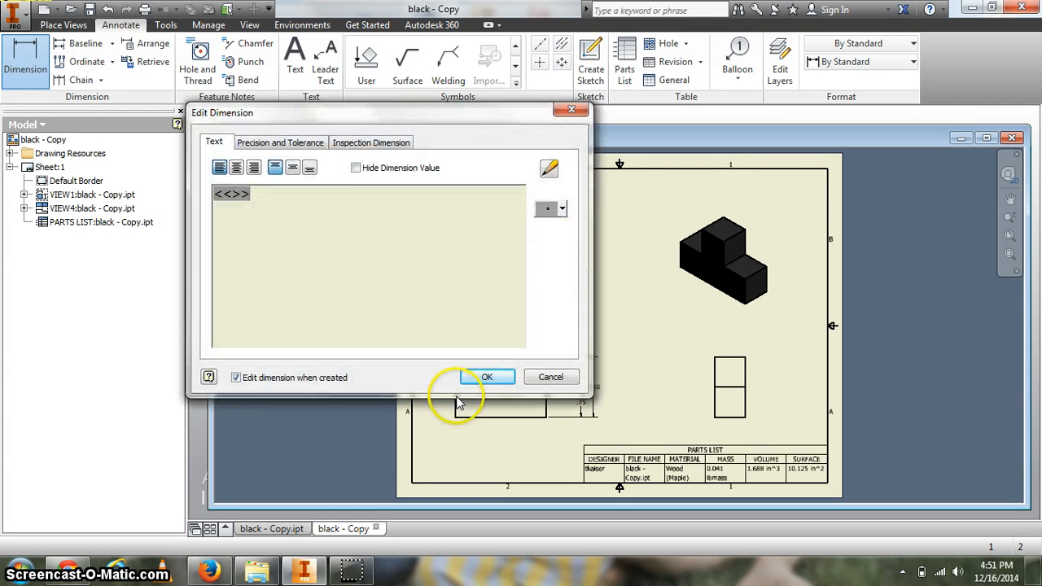
{"action": "left_click", "coordinate": [486, 377]}
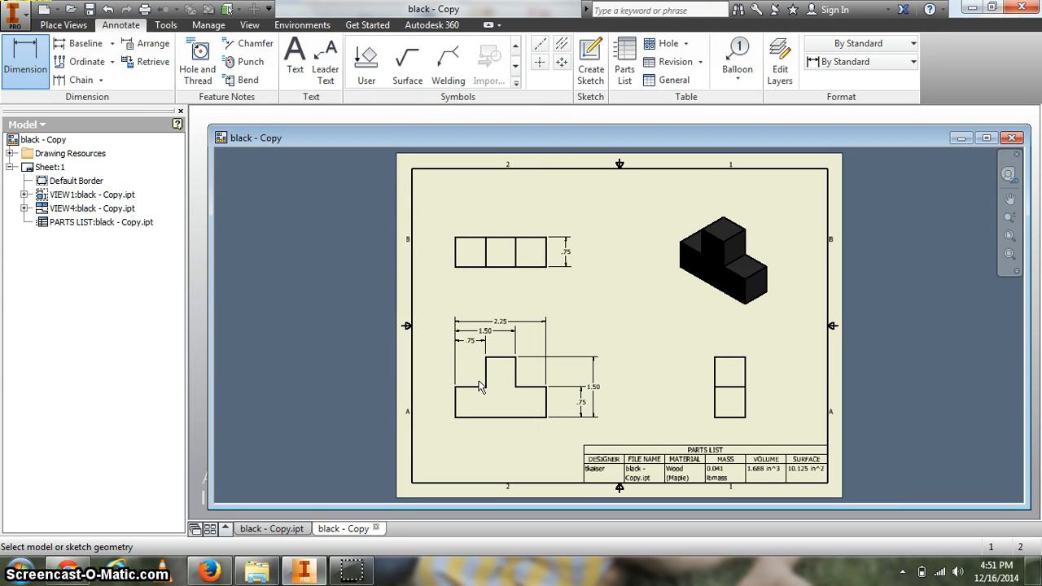
{"action": "left_click", "coordinate": [500, 398]}
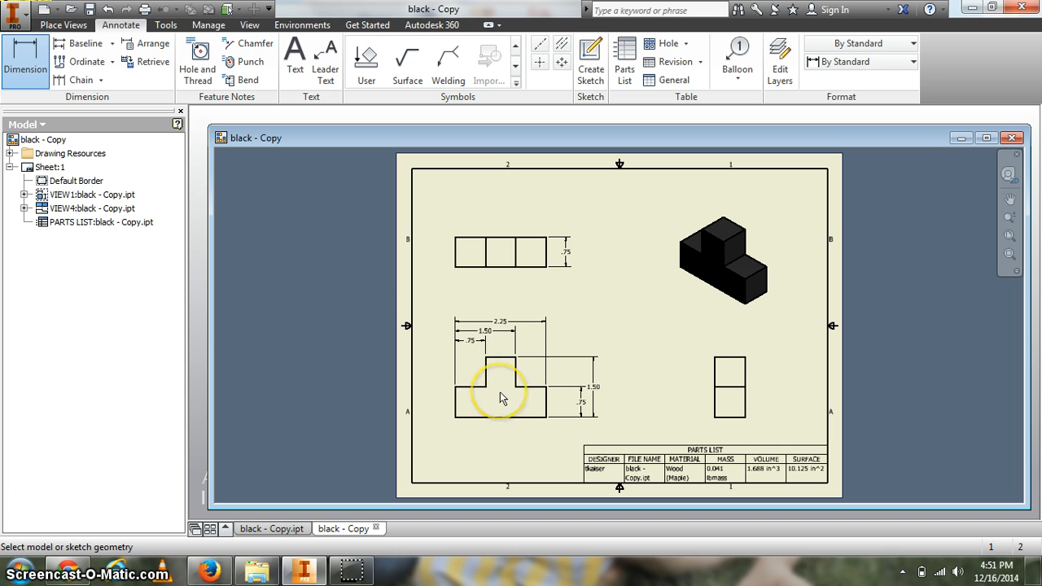